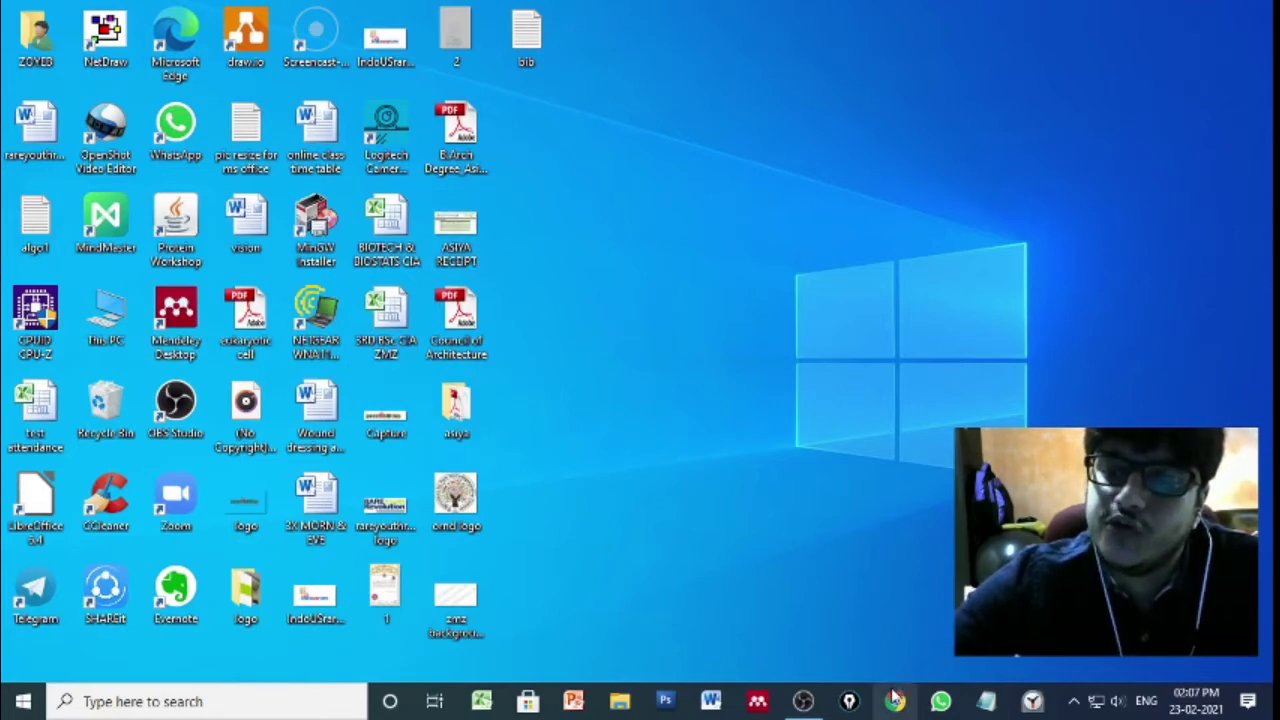
Open Mendeley Desktop and create a new folder named a2 in My Library
{"action": "left_click", "coordinate": [895, 699]}
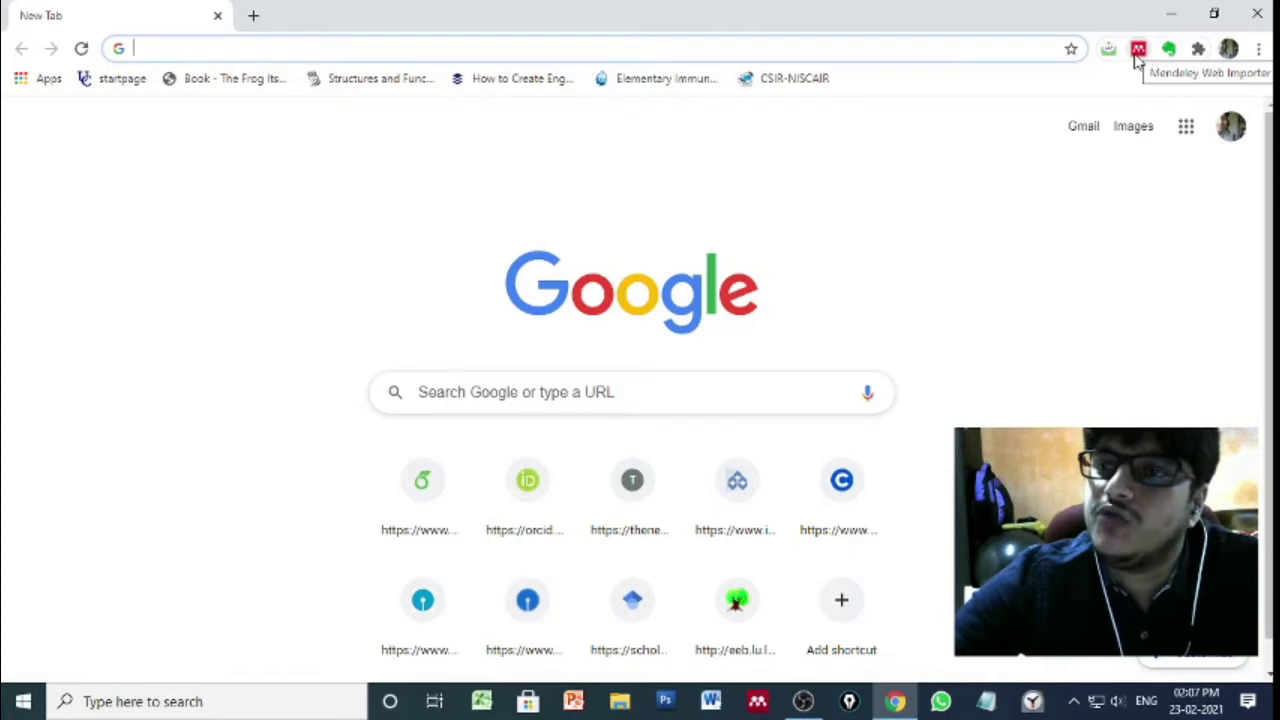
{"action": "left_click", "coordinate": [1171, 14]}
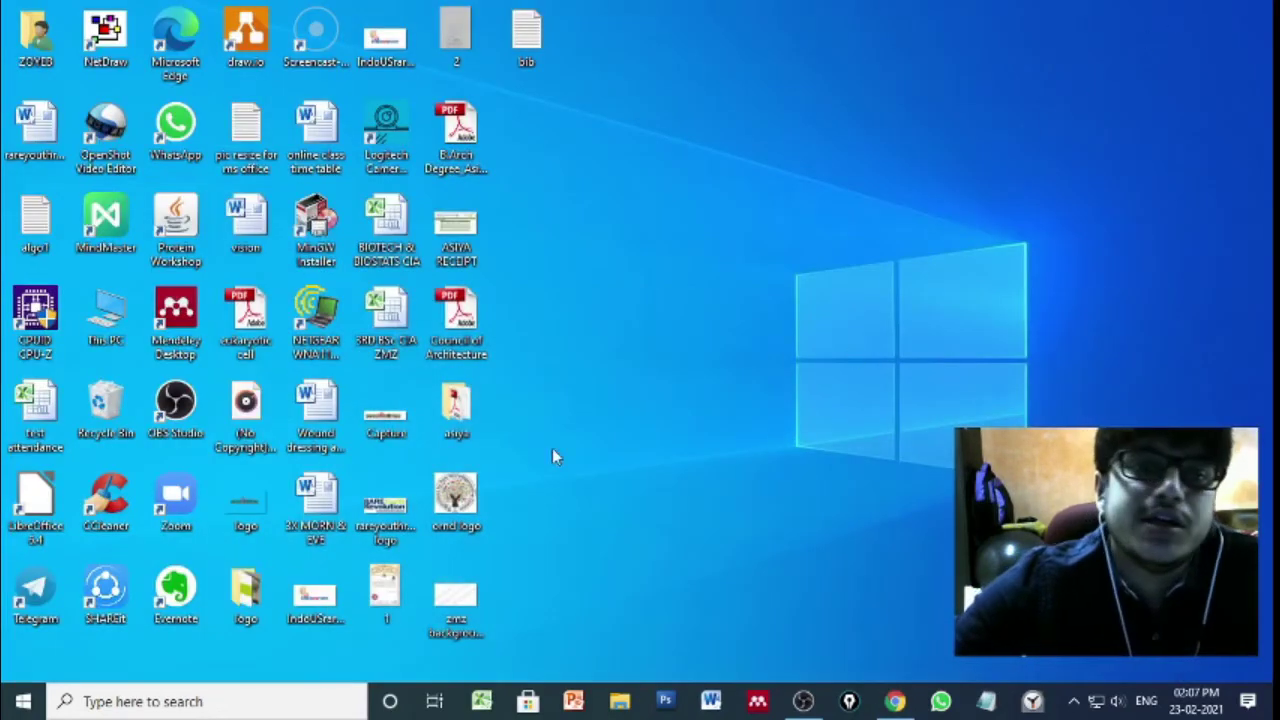
{"action": "double_click", "coordinate": [198, 325]}
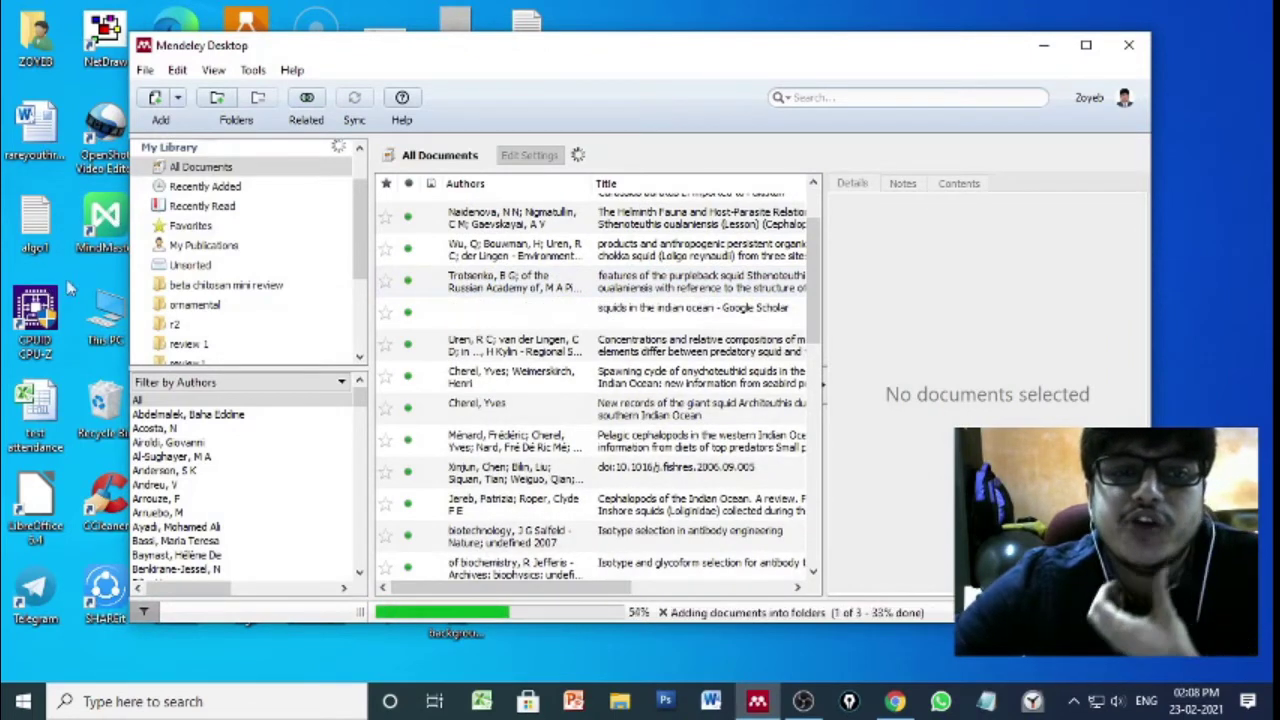
{"action": "scroll", "coordinate": [332, 268], "scroll_direction": "down", "scroll_amount": 2}
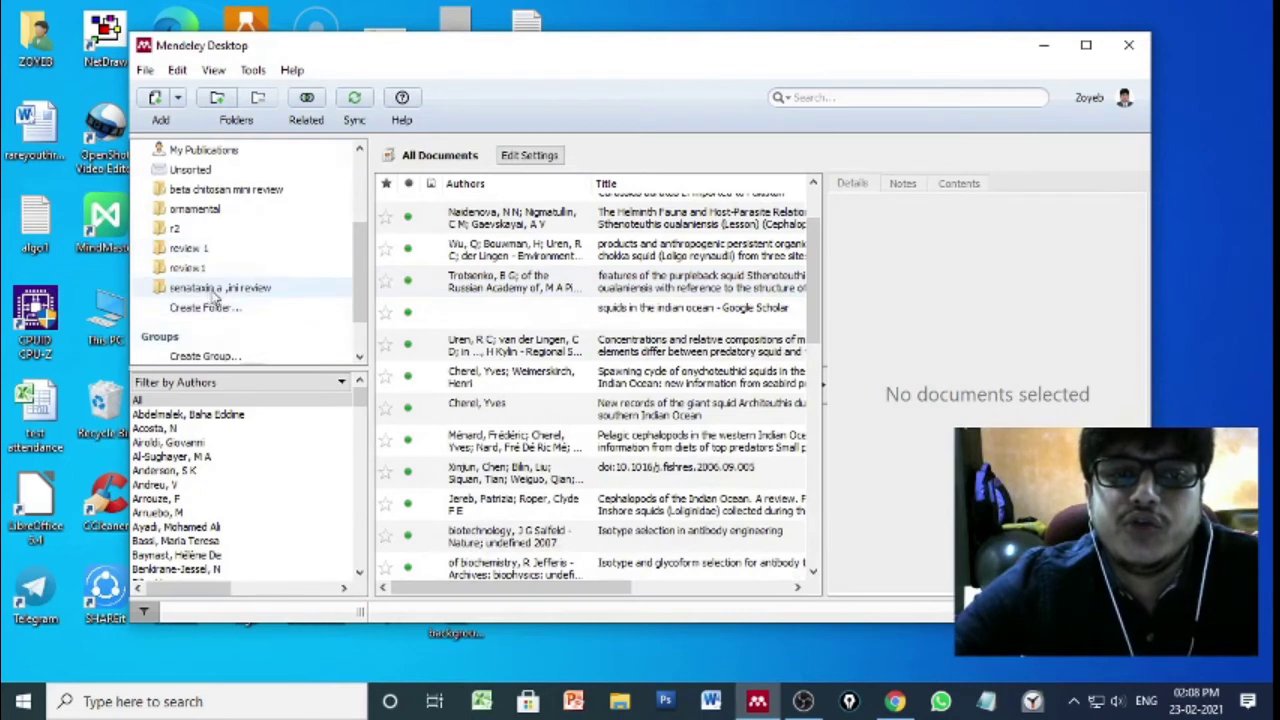
{"action": "left_click", "coordinate": [203, 308]}
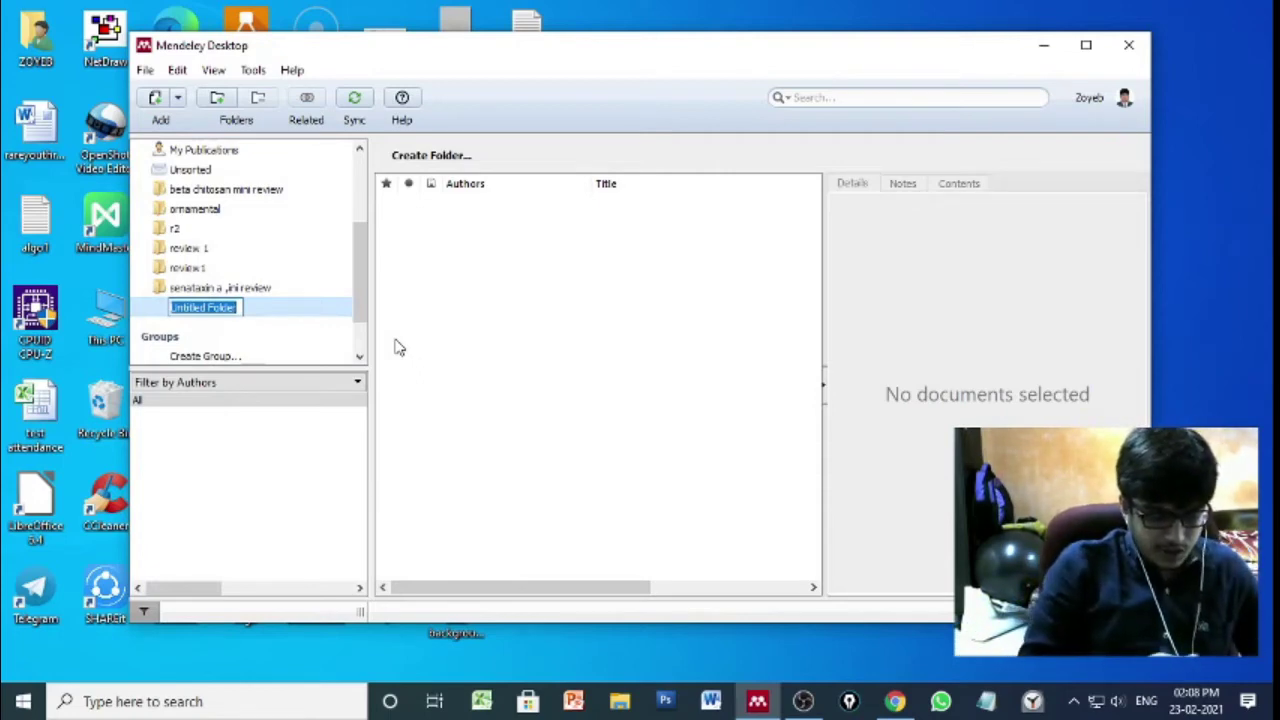
{"action": "type", "text": "a2"}
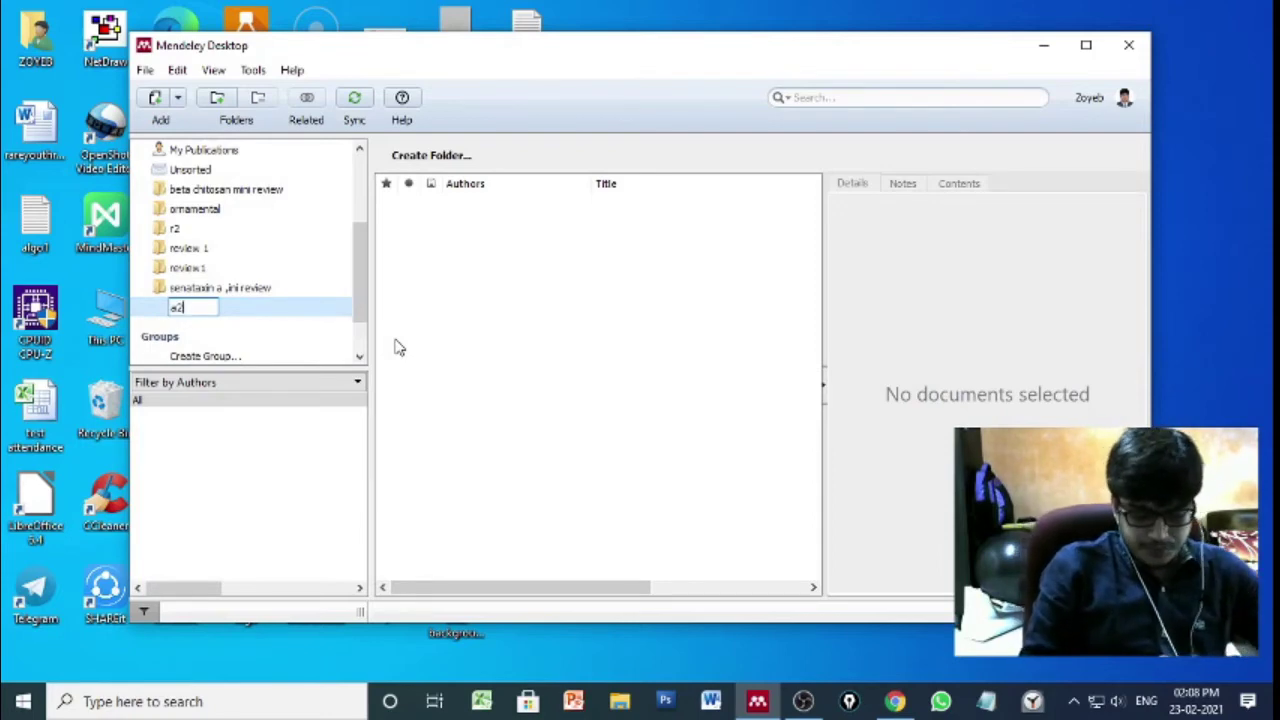
{"action": "key", "text": "Return"}
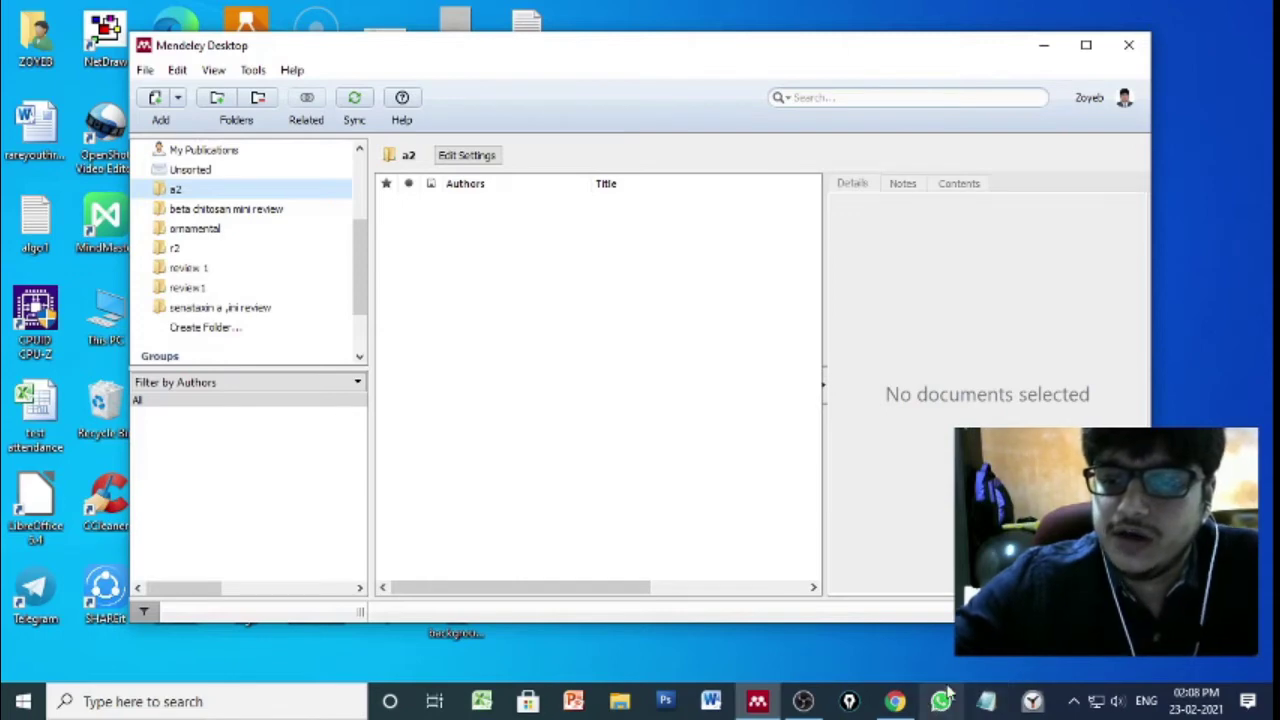
Switch to Chrome, open Google Scholar and search for "chimeric mice production"
{"action": "mouse_move", "coordinate": [887, 701]}
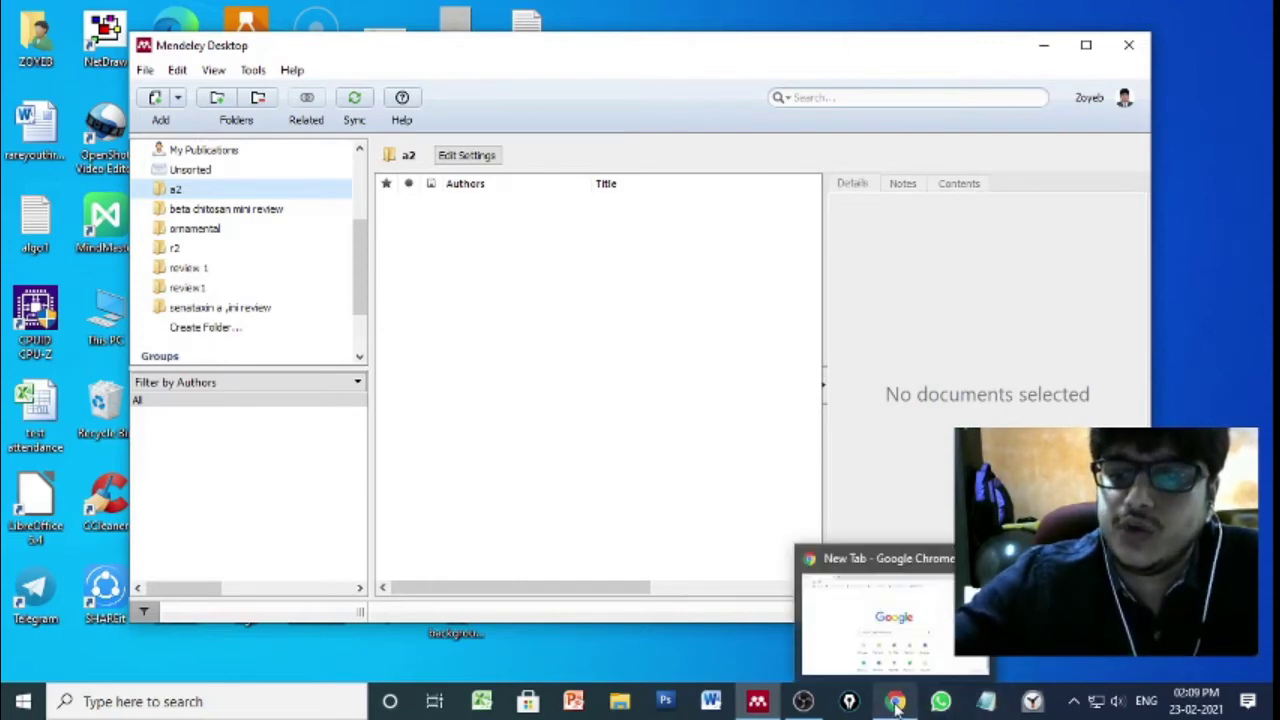
{"action": "left_click", "coordinate": [895, 702]}
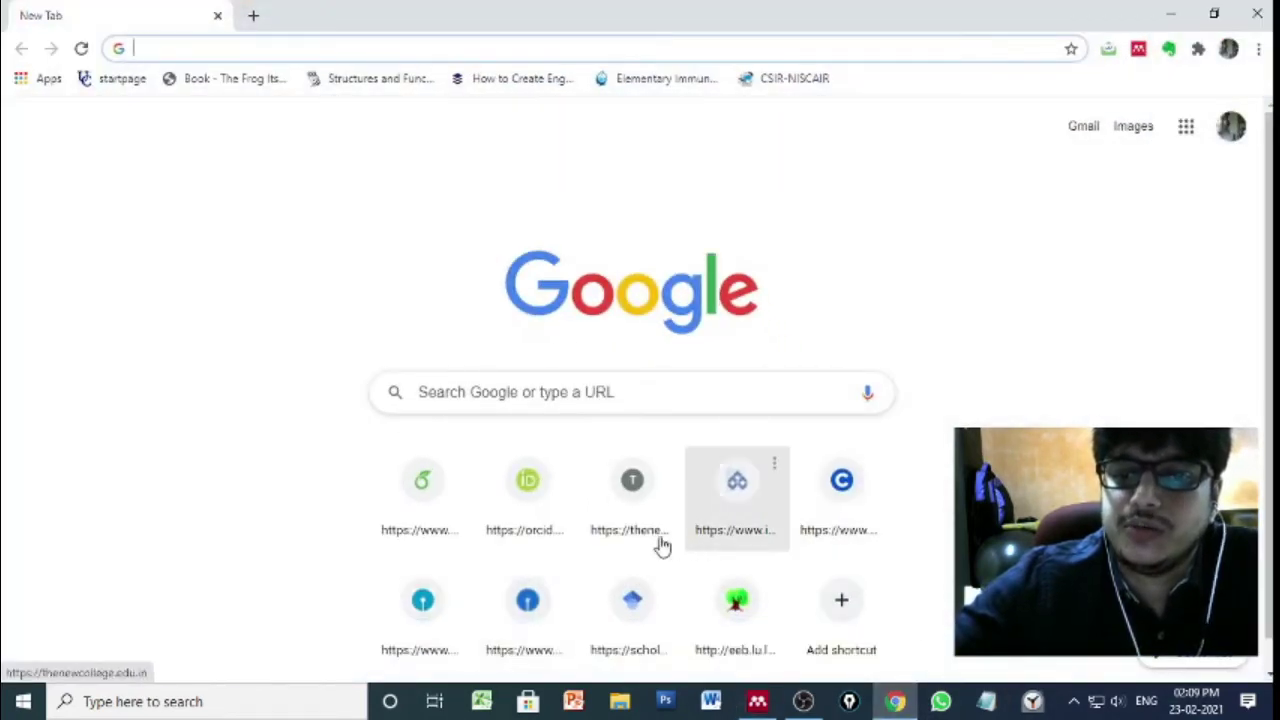
{"action": "left_click", "coordinate": [636, 650]}
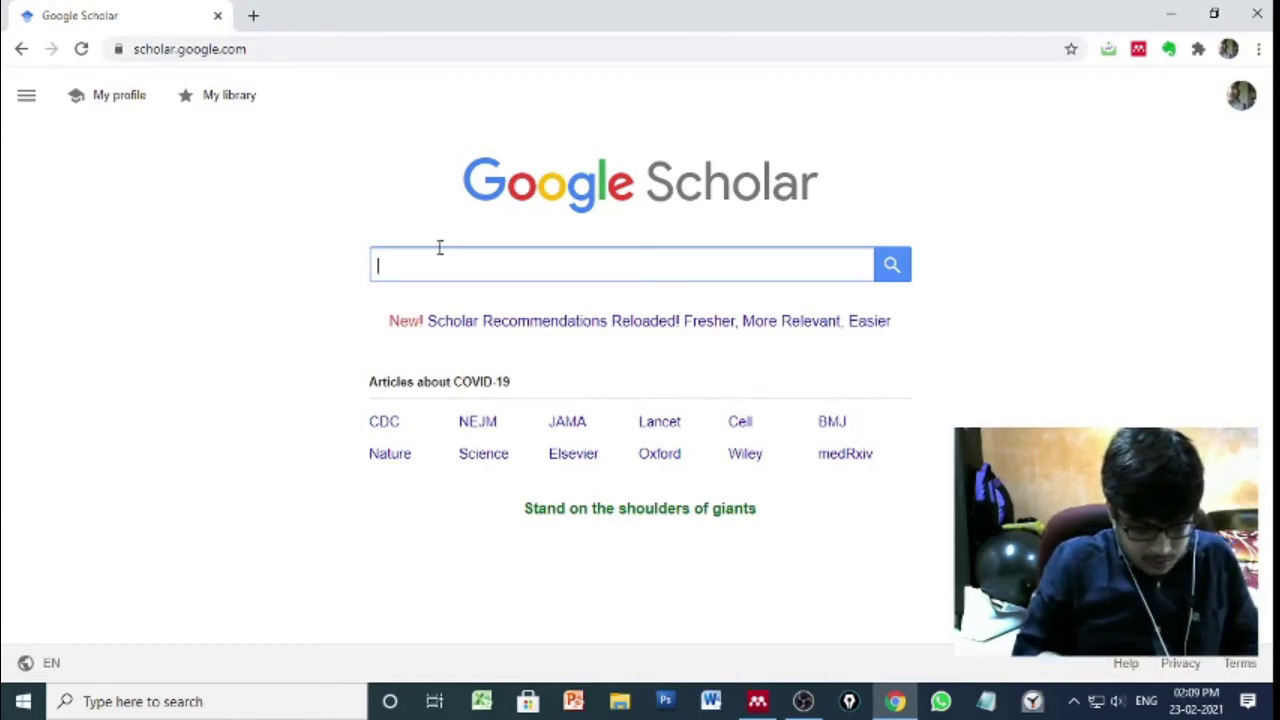
{"action": "type", "text": "ch"}
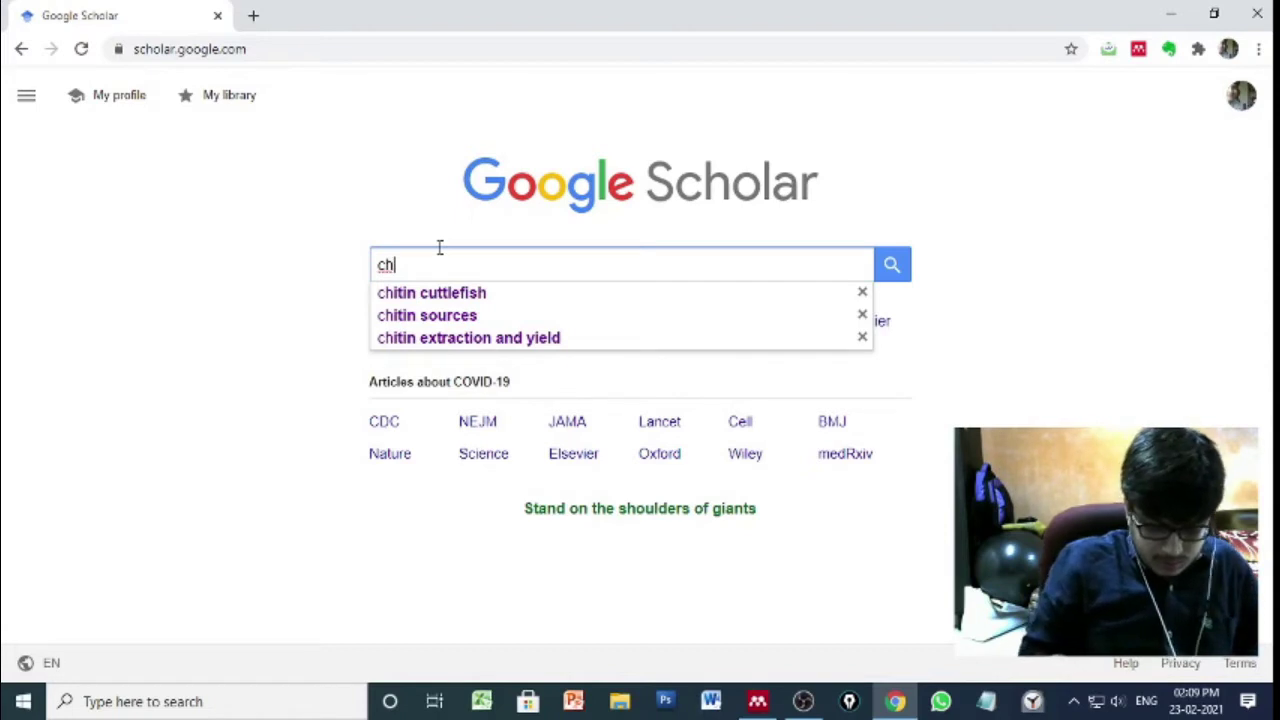
{"action": "type", "text": "im"}
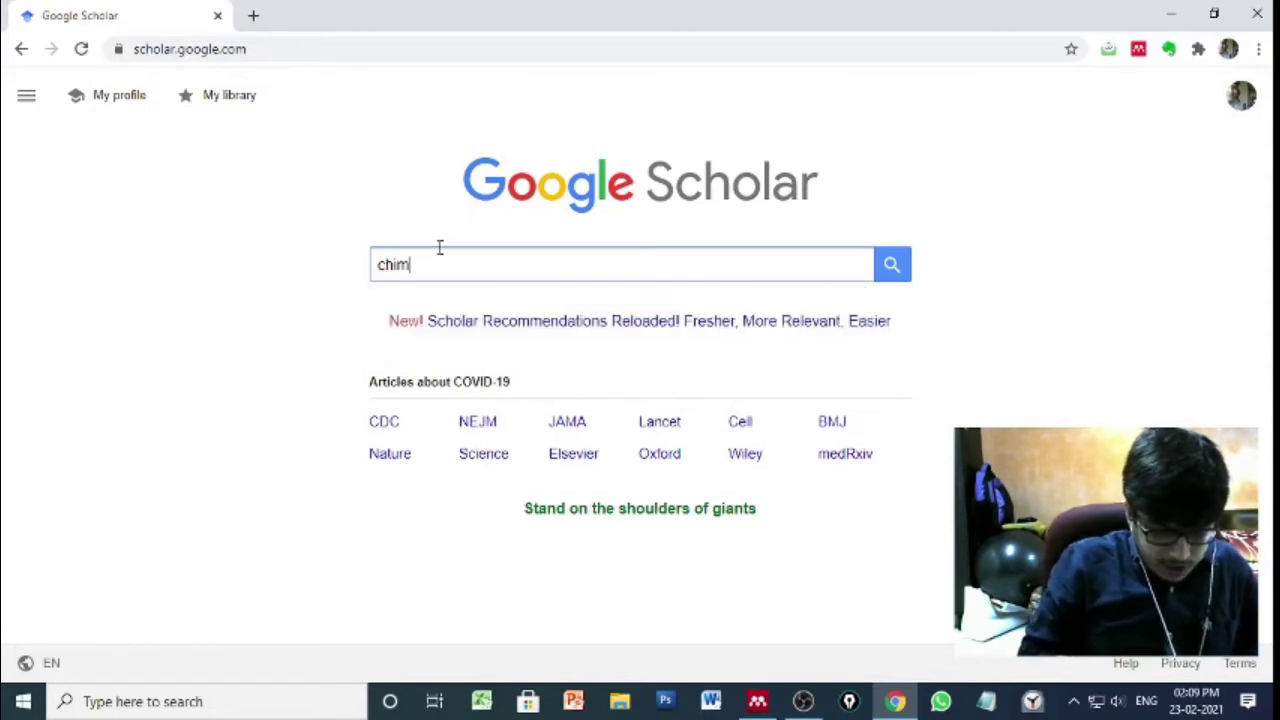
{"action": "type", "text": "eri"}
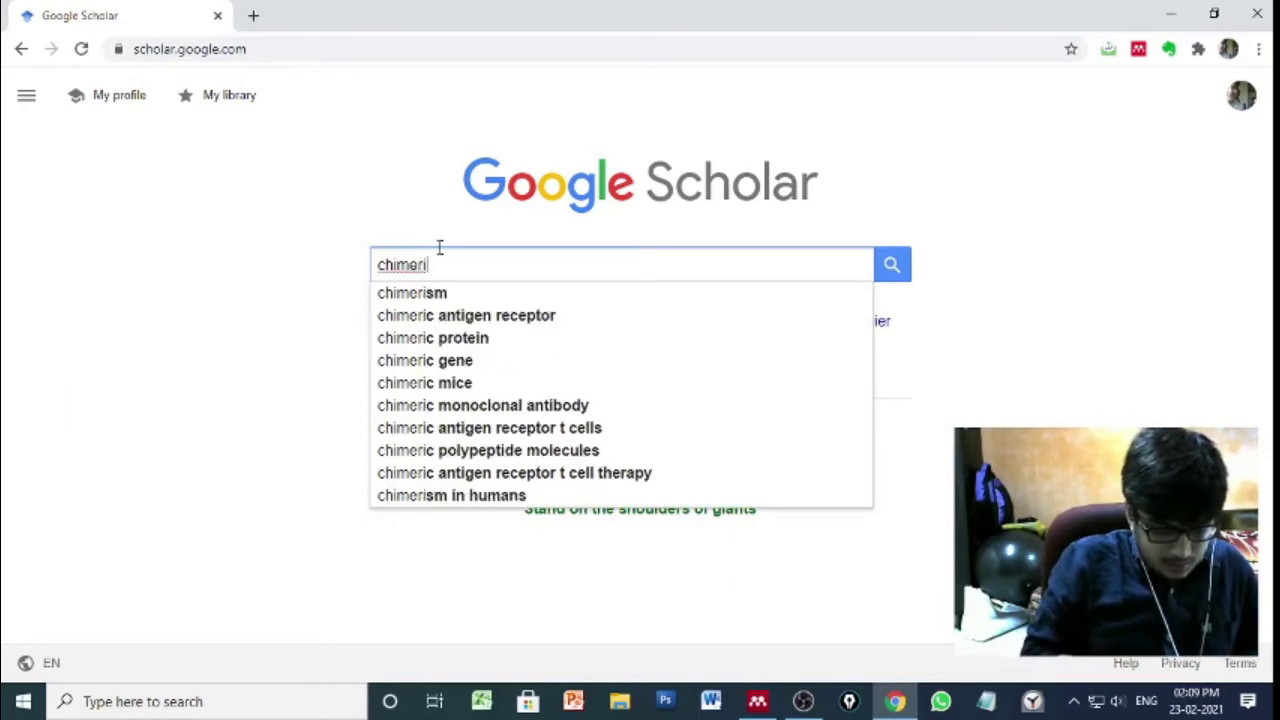
{"action": "type", "text": "c"}
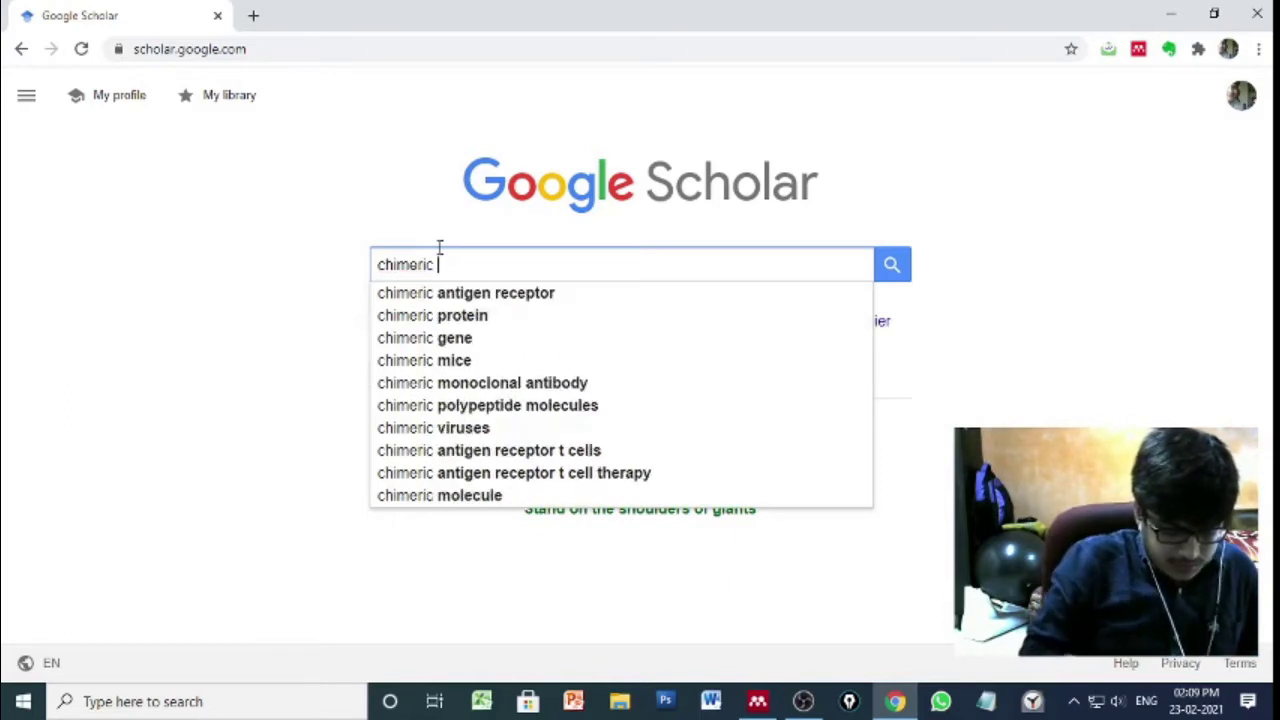
{"action": "type", "text": " mi"}
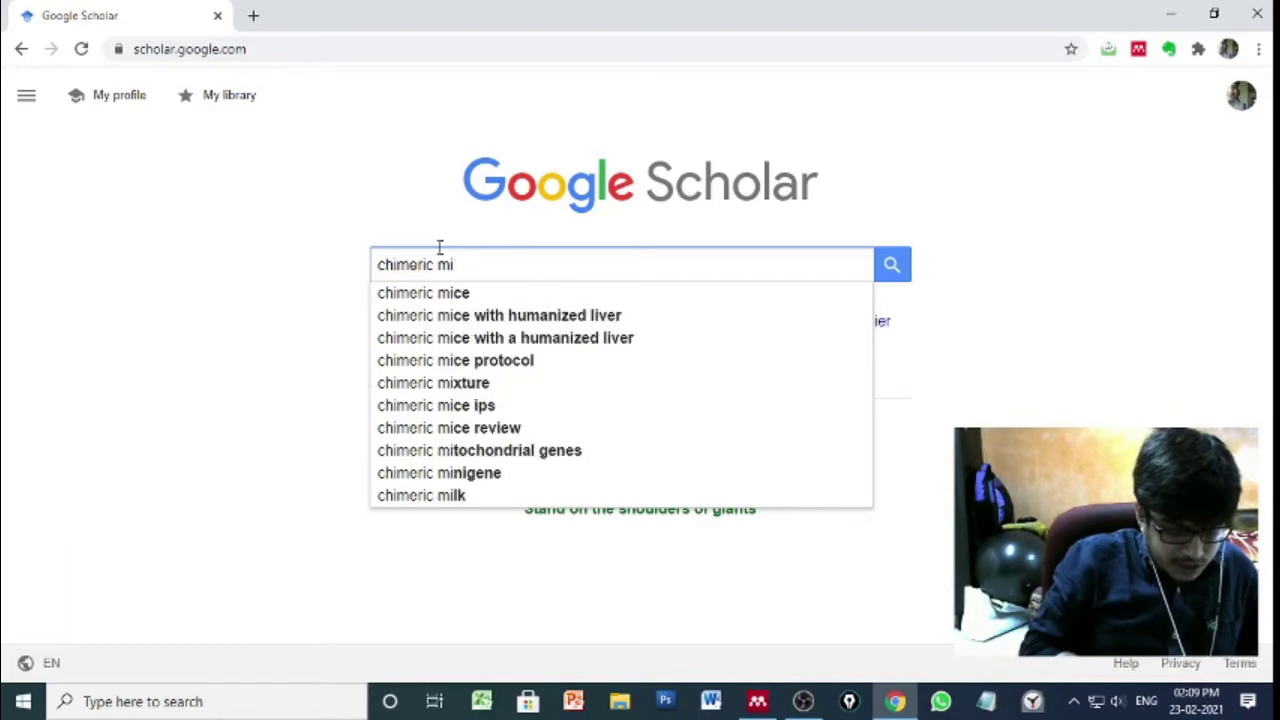
{"action": "type", "text": "ce"}
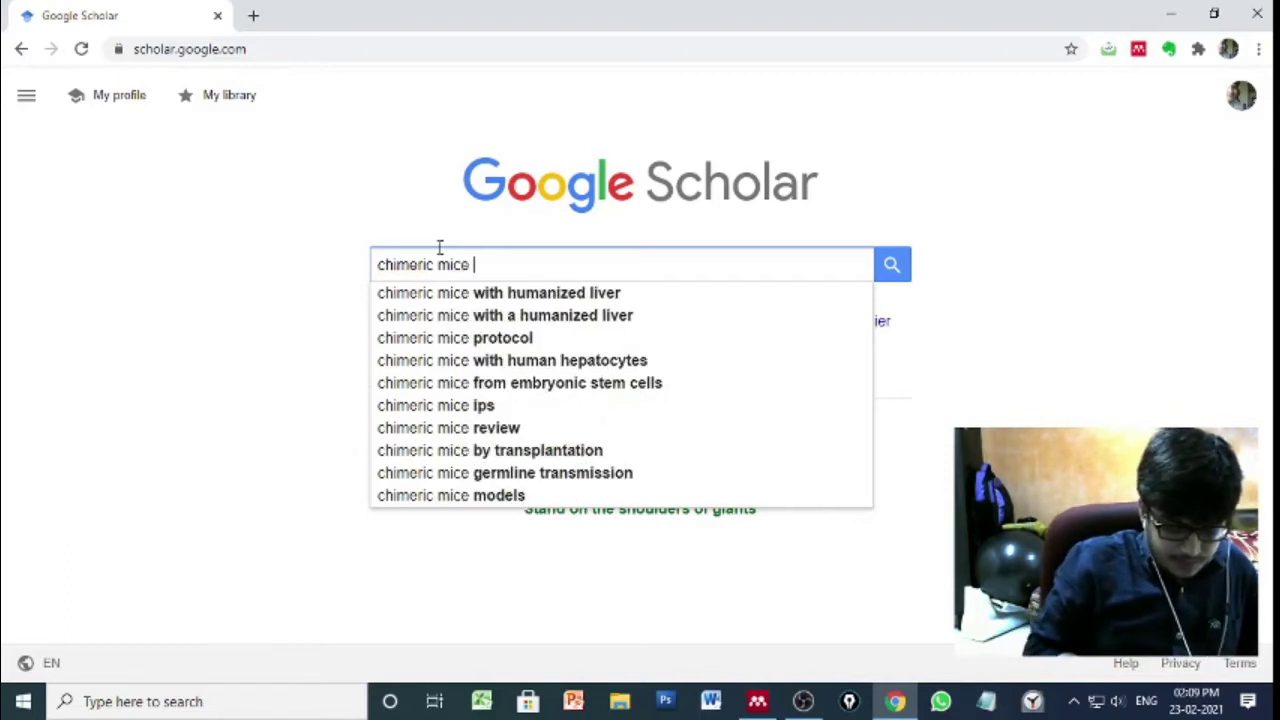
{"action": "type", "text": " pro"}
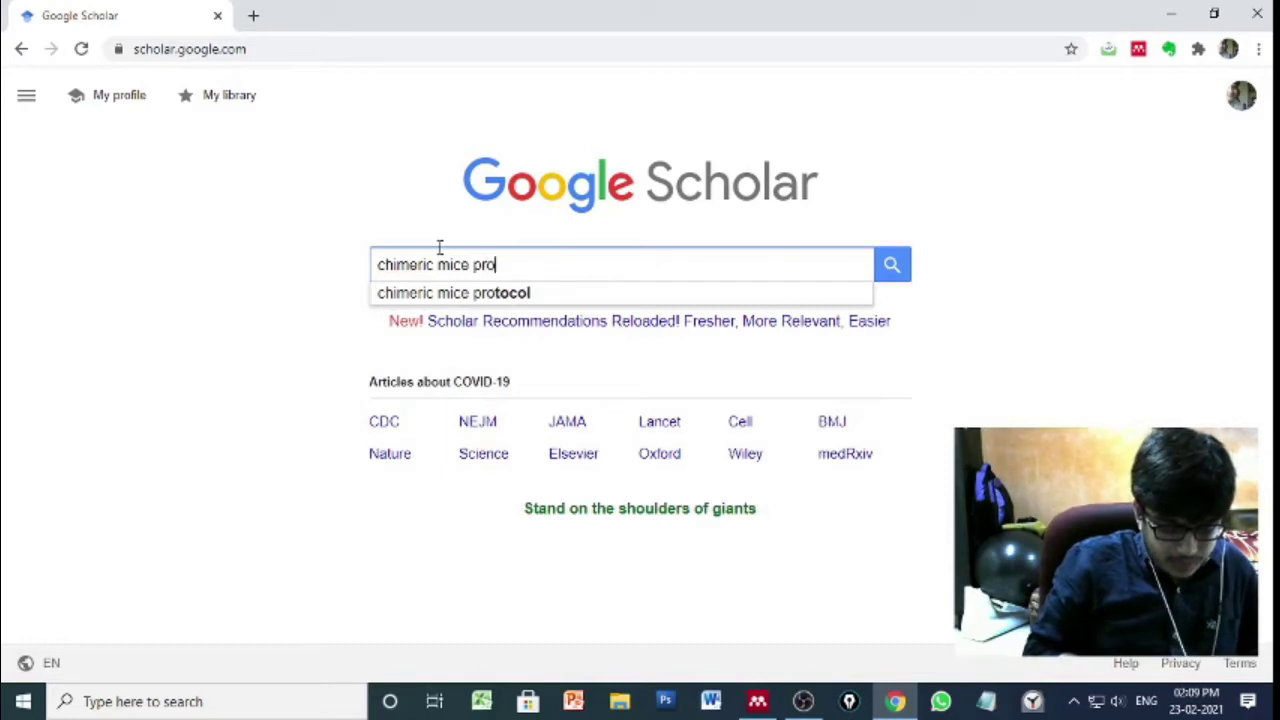
{"action": "type", "text": "du"}
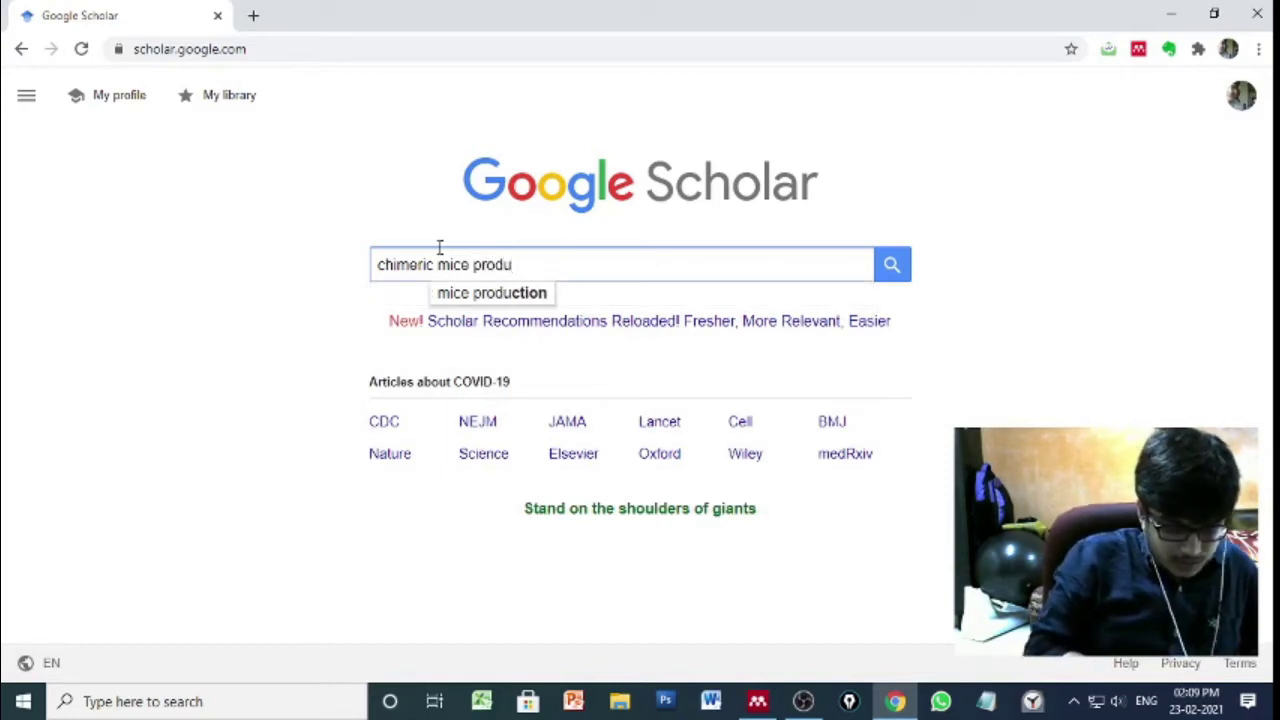
{"action": "type", "text": "ct"}
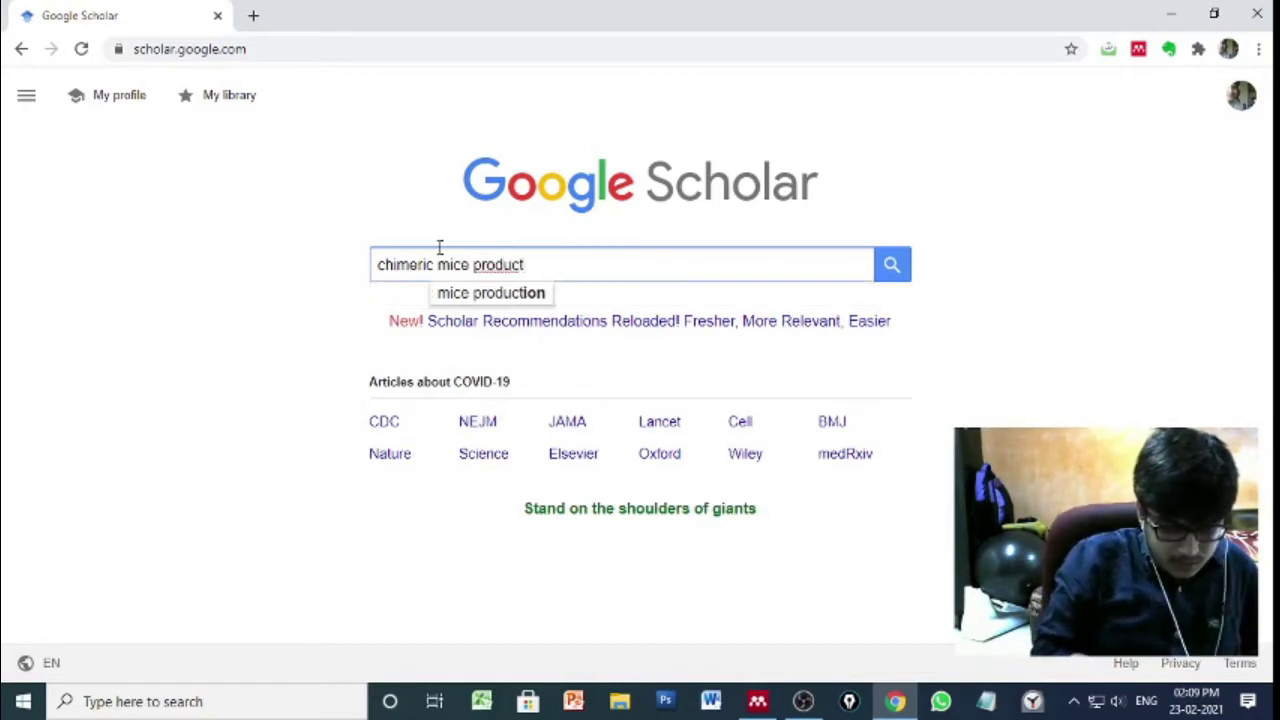
{"action": "type", "text": "ion"}
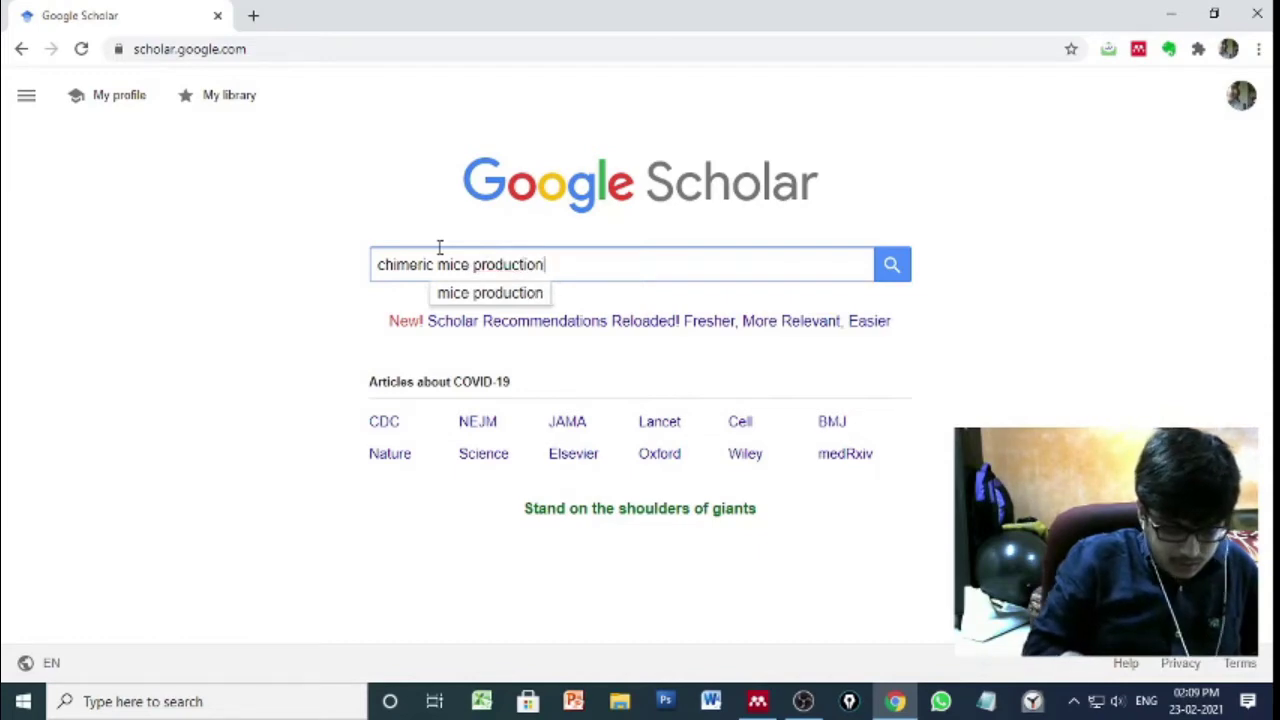
{"action": "key", "text": "Return"}
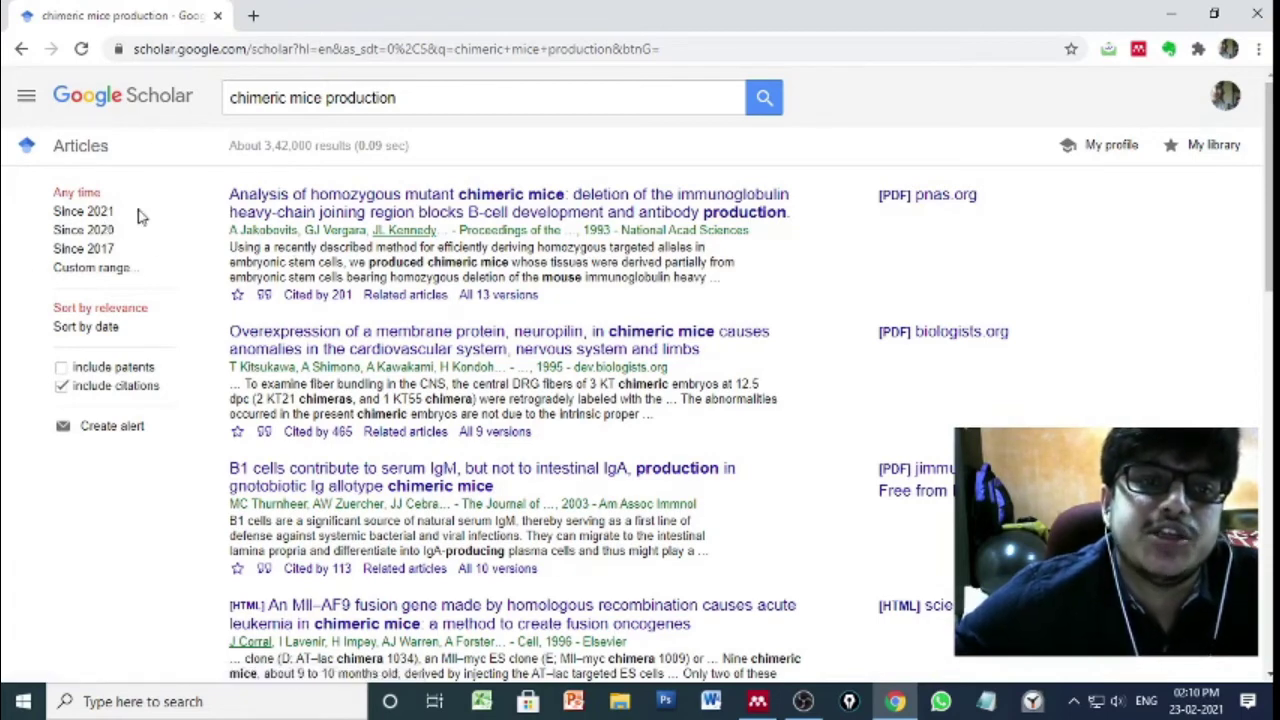
Sort the chimeric mice production results by date and review the advanced search options
{"action": "left_click", "coordinate": [73, 333]}
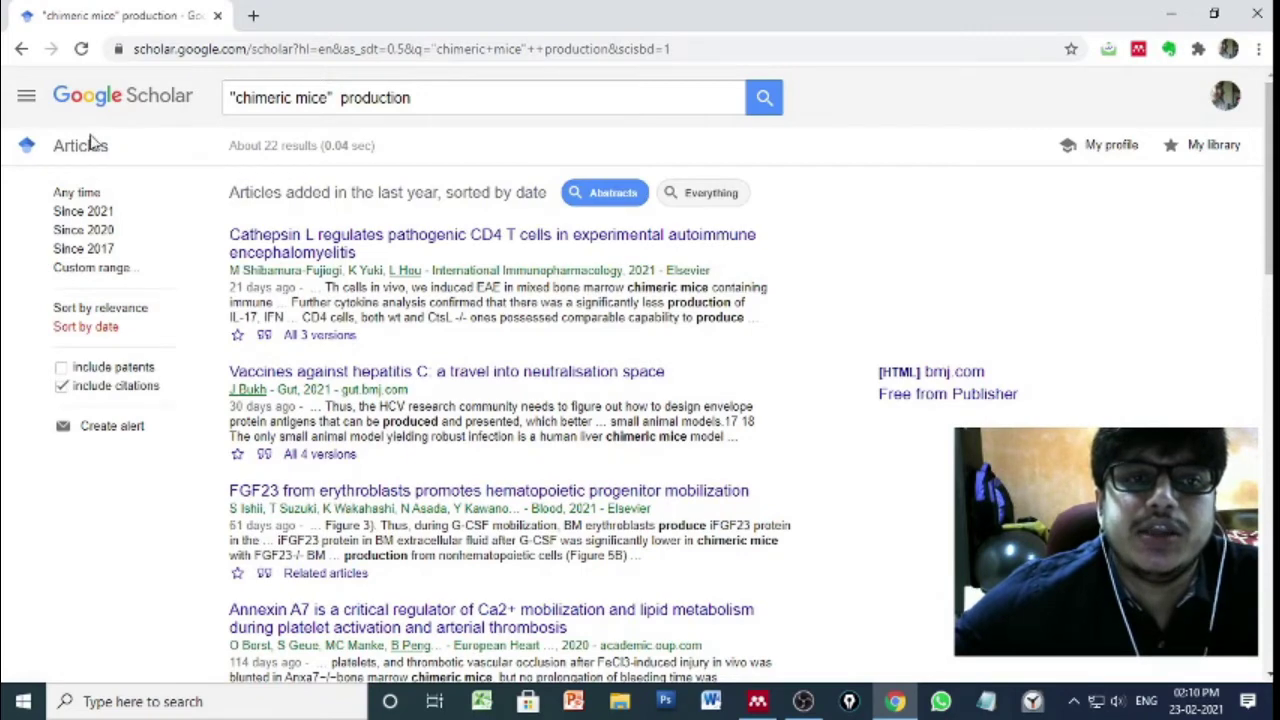
{"action": "left_click", "coordinate": [28, 97]}
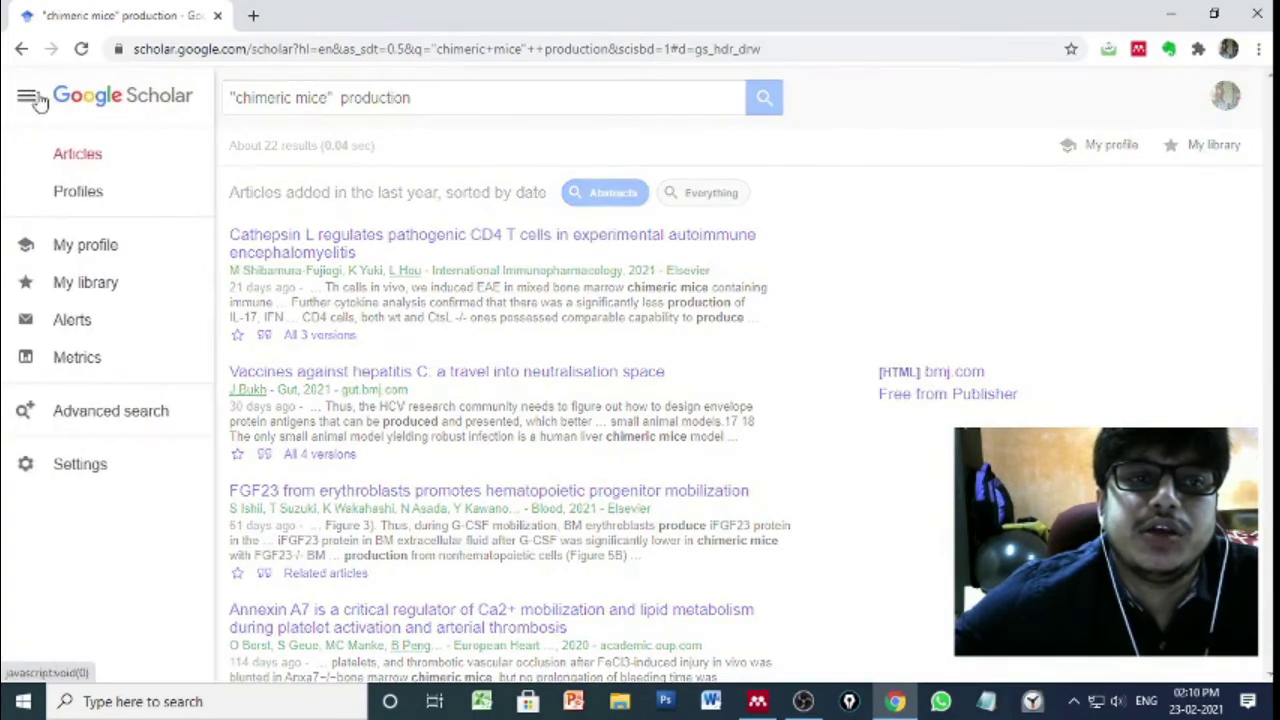
{"action": "left_click", "coordinate": [108, 428]}
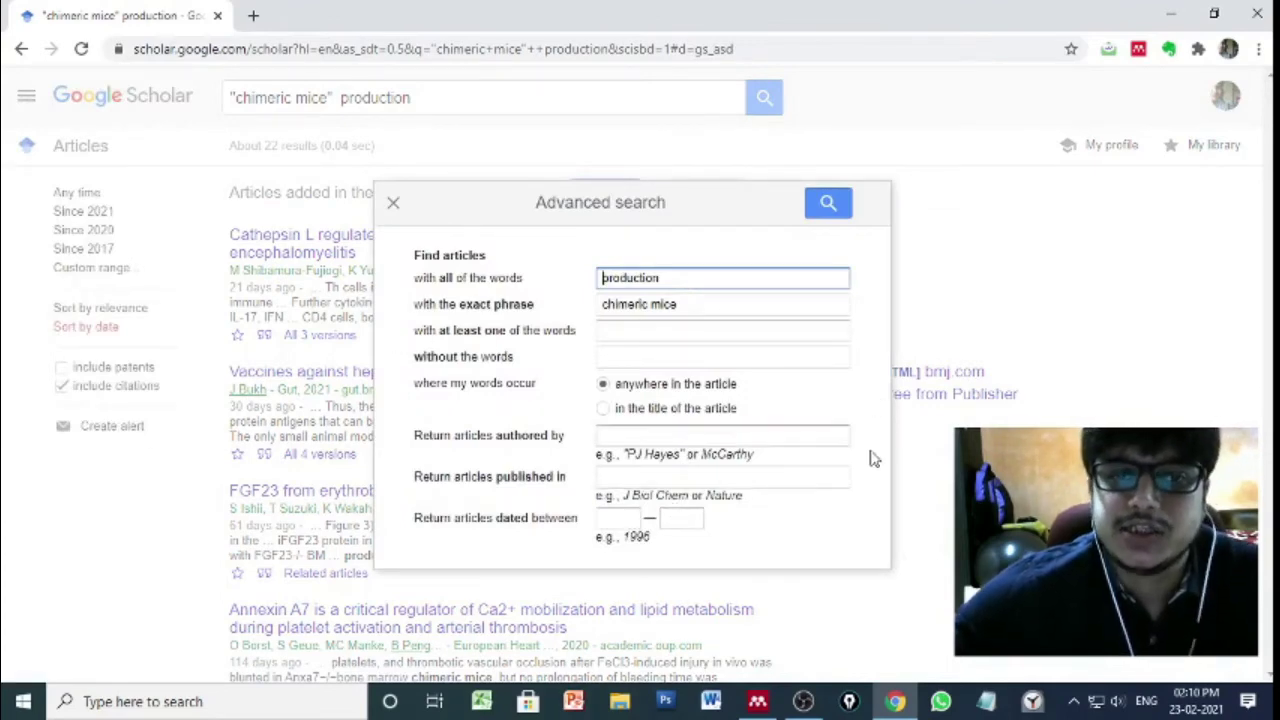
{"action": "left_click", "coordinate": [395, 206]}
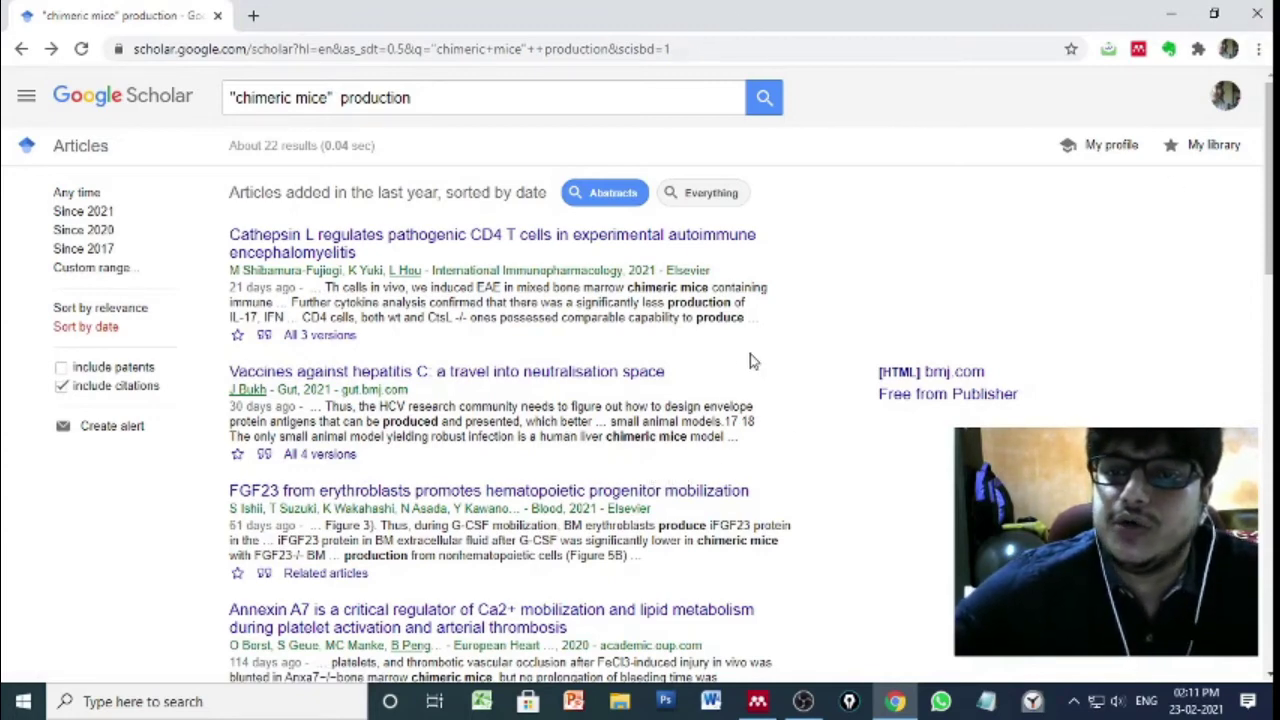
Add the Cathepsin L, "Vaccines against hepatitis C" and FGF23 references from the results page to Mendeley with the Web Importer
{"action": "left_click", "coordinate": [1140, 49]}
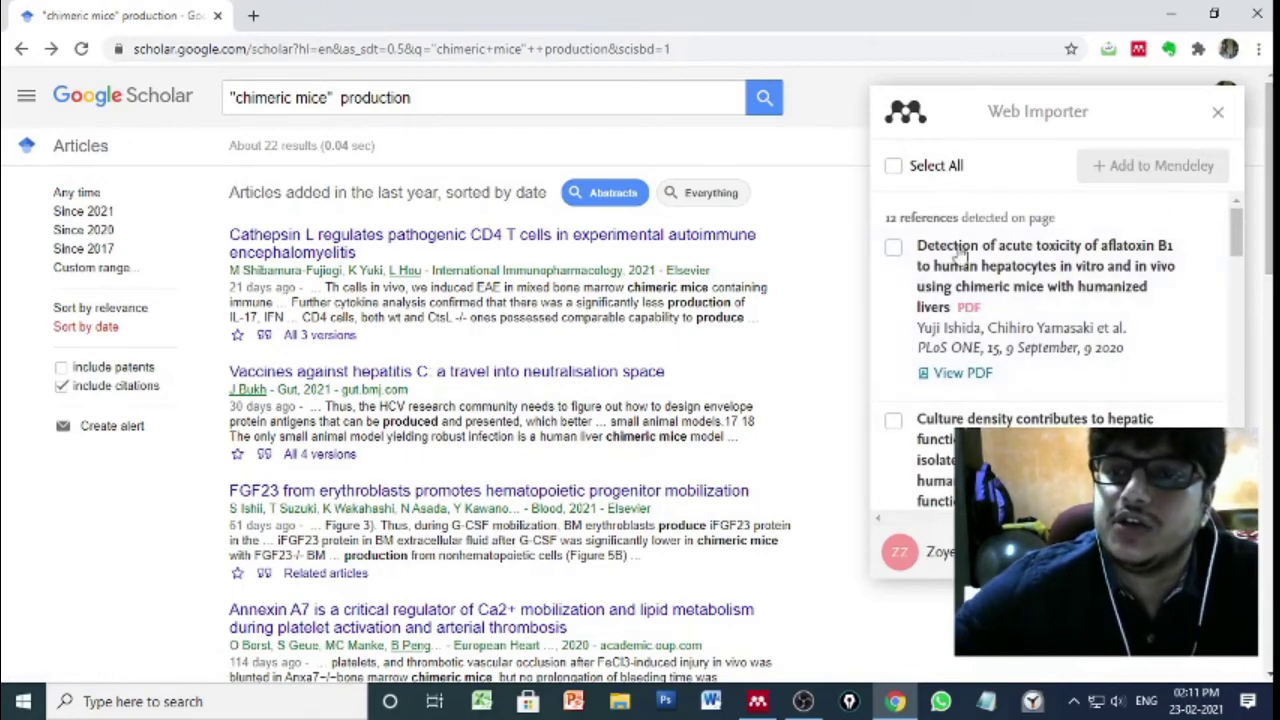
{"action": "scroll", "coordinate": [910, 292], "scroll_direction": "down", "scroll_amount": 1}
{"action": "scroll", "coordinate": [910, 292], "scroll_direction": "down", "scroll_amount": 4}
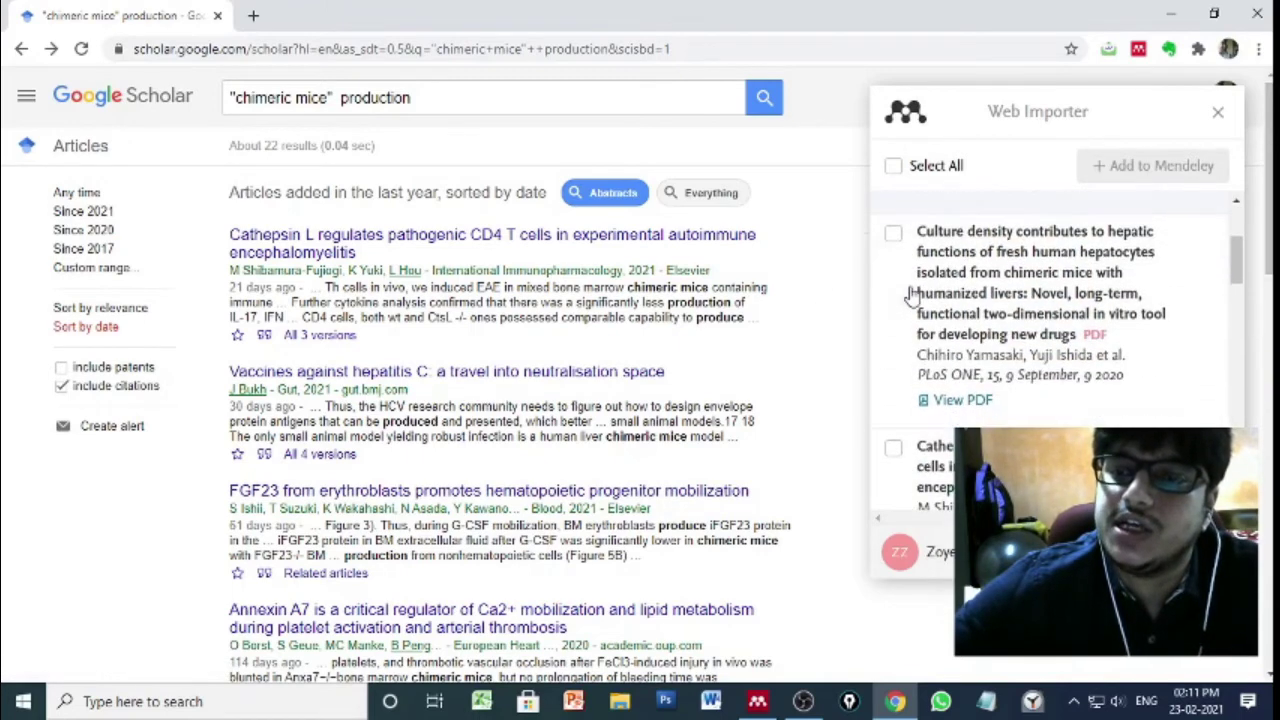
{"action": "scroll", "coordinate": [910, 292], "scroll_direction": "up", "scroll_amount": 2}
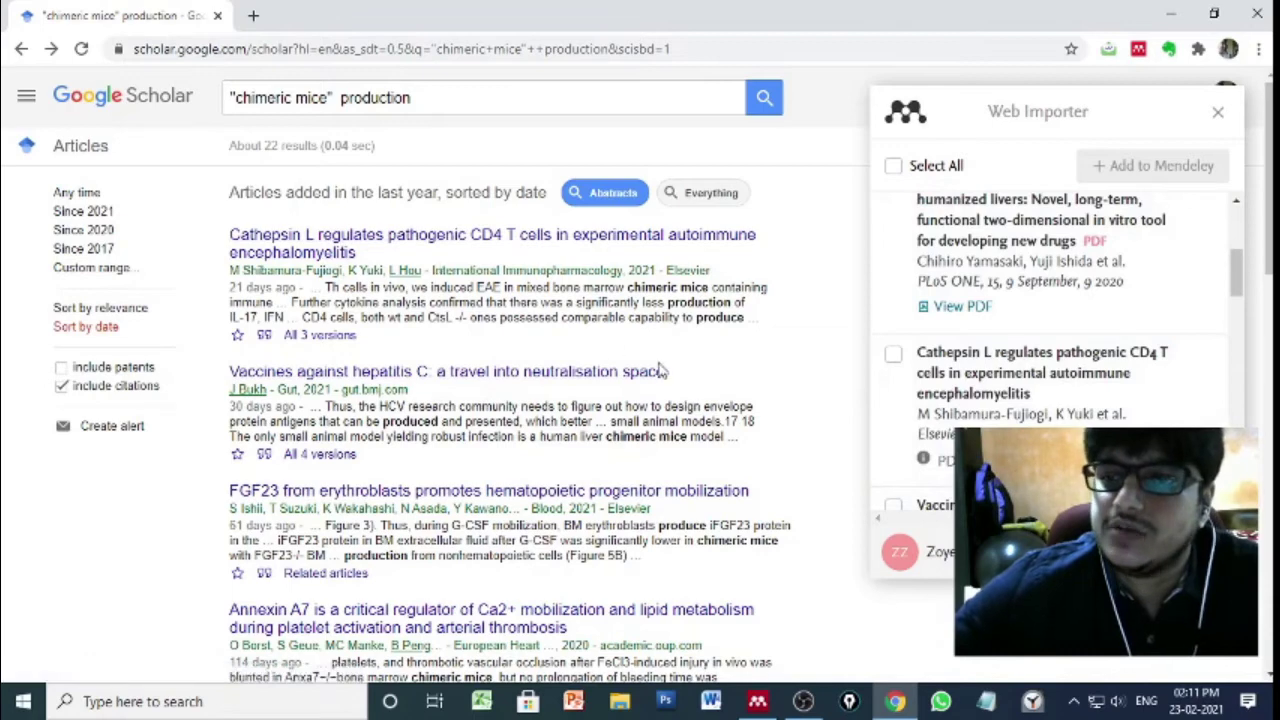
{"action": "left_click", "coordinate": [893, 355]}
{"action": "scroll", "coordinate": [926, 374], "scroll_direction": "down", "scroll_amount": 1}
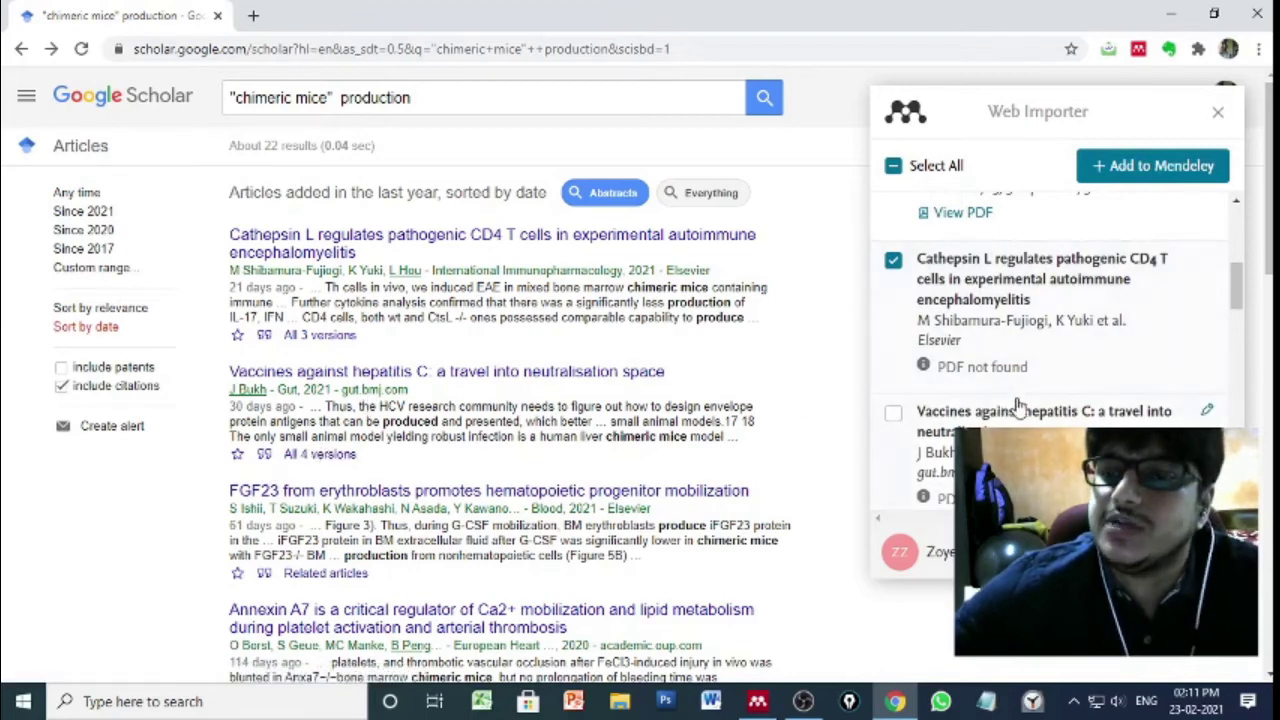
{"action": "left_click", "coordinate": [900, 418]}
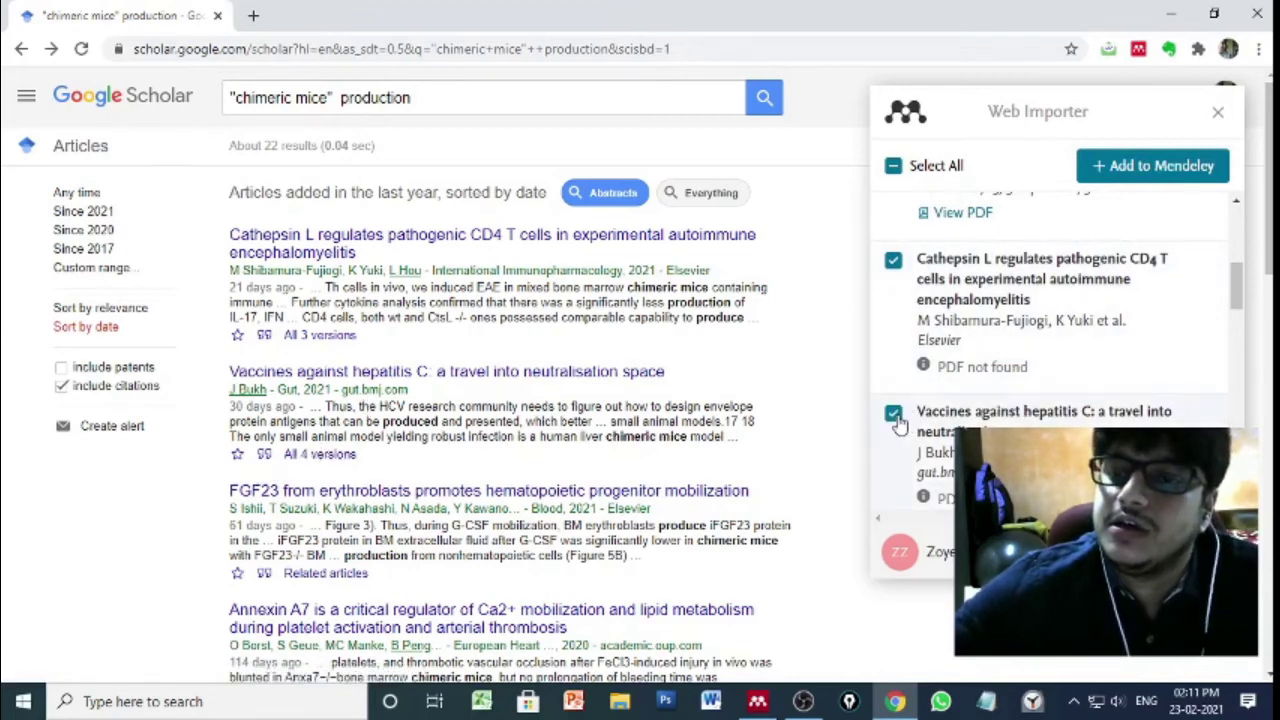
{"action": "scroll", "coordinate": [888, 428], "scroll_direction": "down", "scroll_amount": 3}
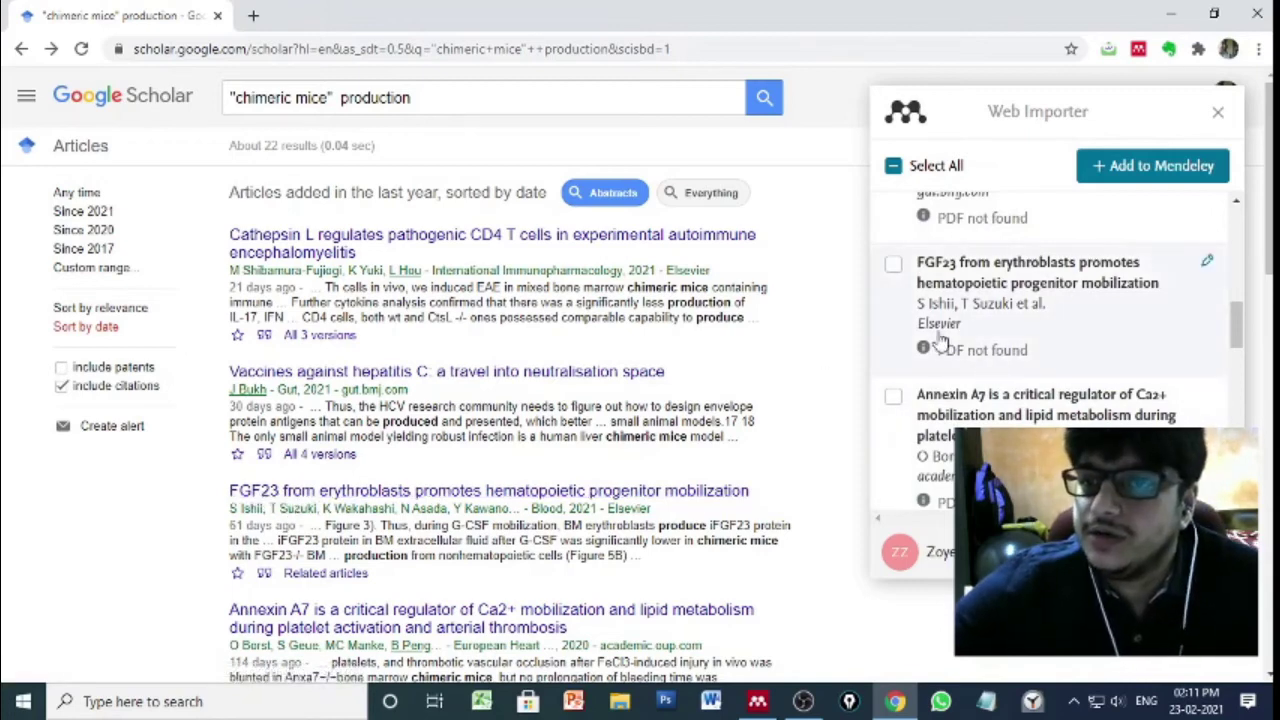
{"action": "left_click", "coordinate": [893, 266]}
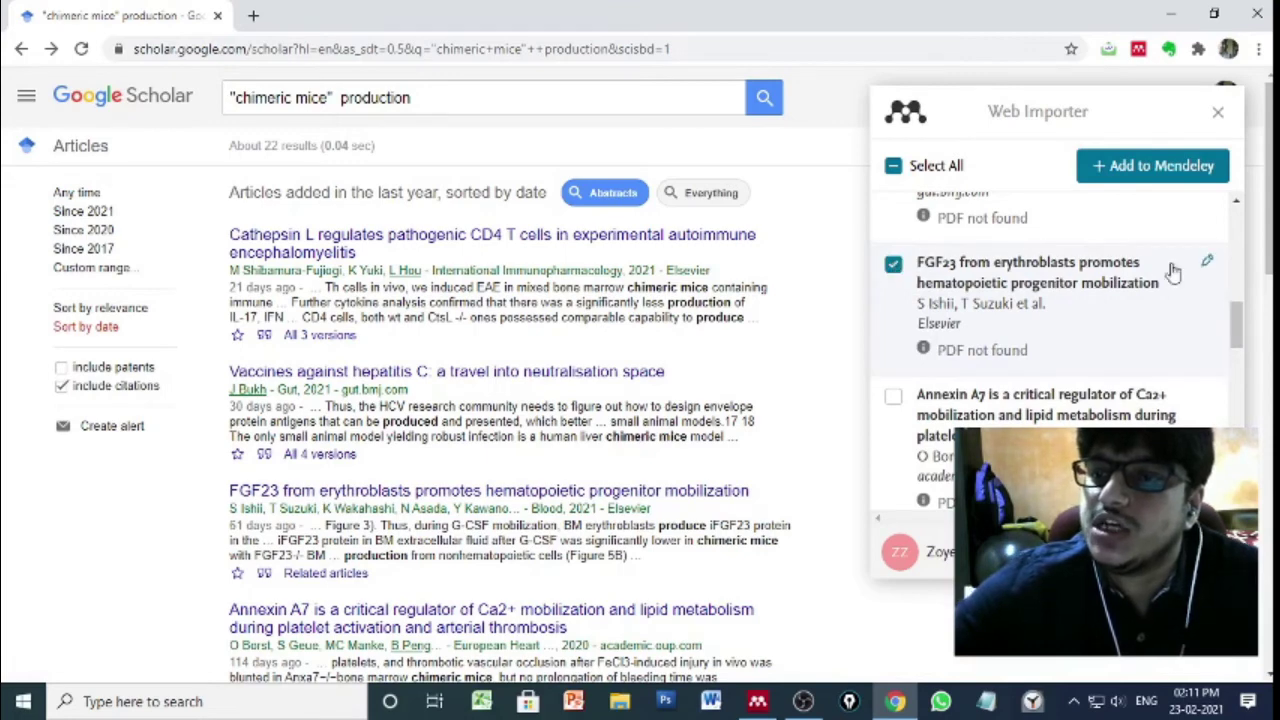
{"action": "left_click", "coordinate": [1170, 180]}
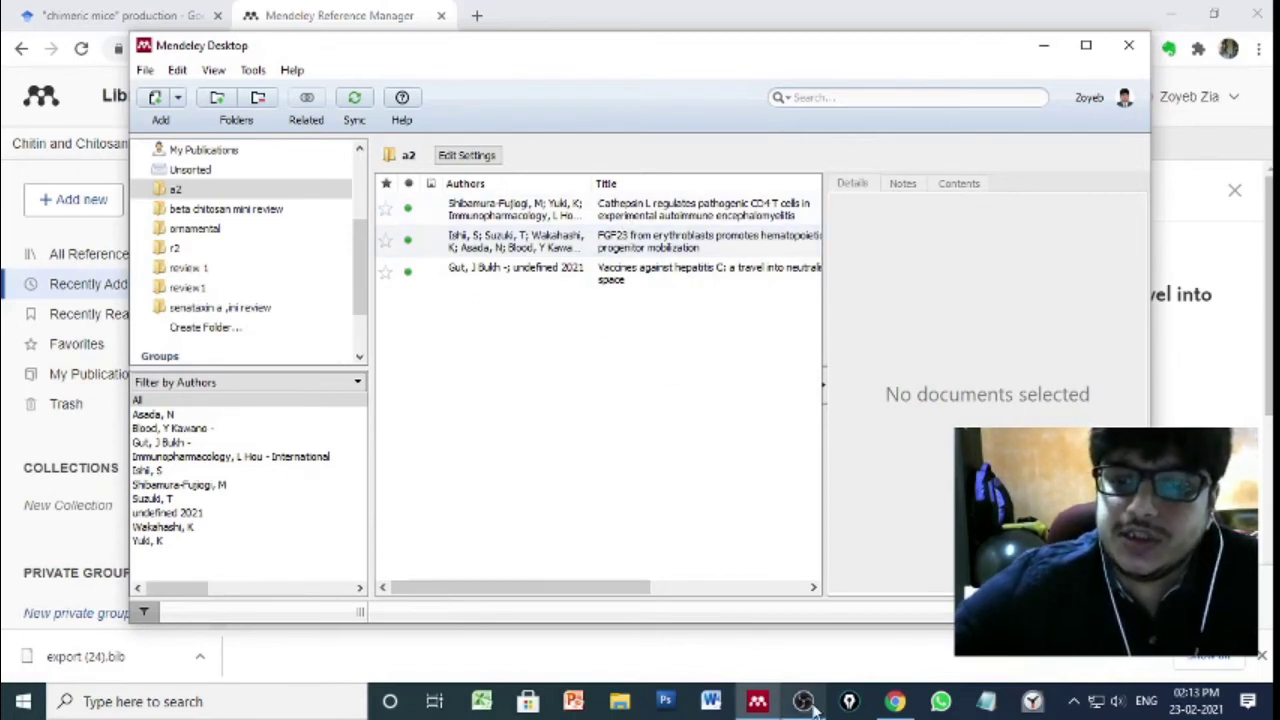
Switch to Word and write three separate lines reading "1 point", "Point" and "Point 3" in the blank document
{"action": "left_click", "coordinate": [710, 701]}
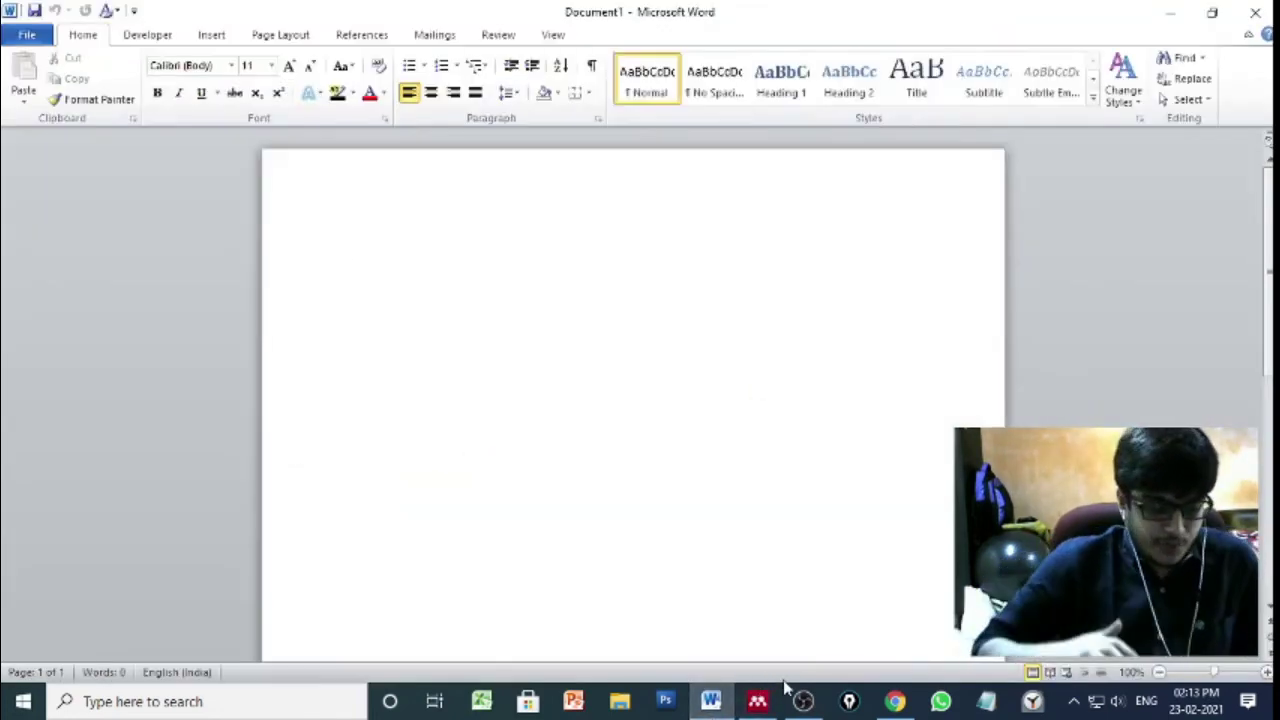
{"action": "type", "text": "1"}
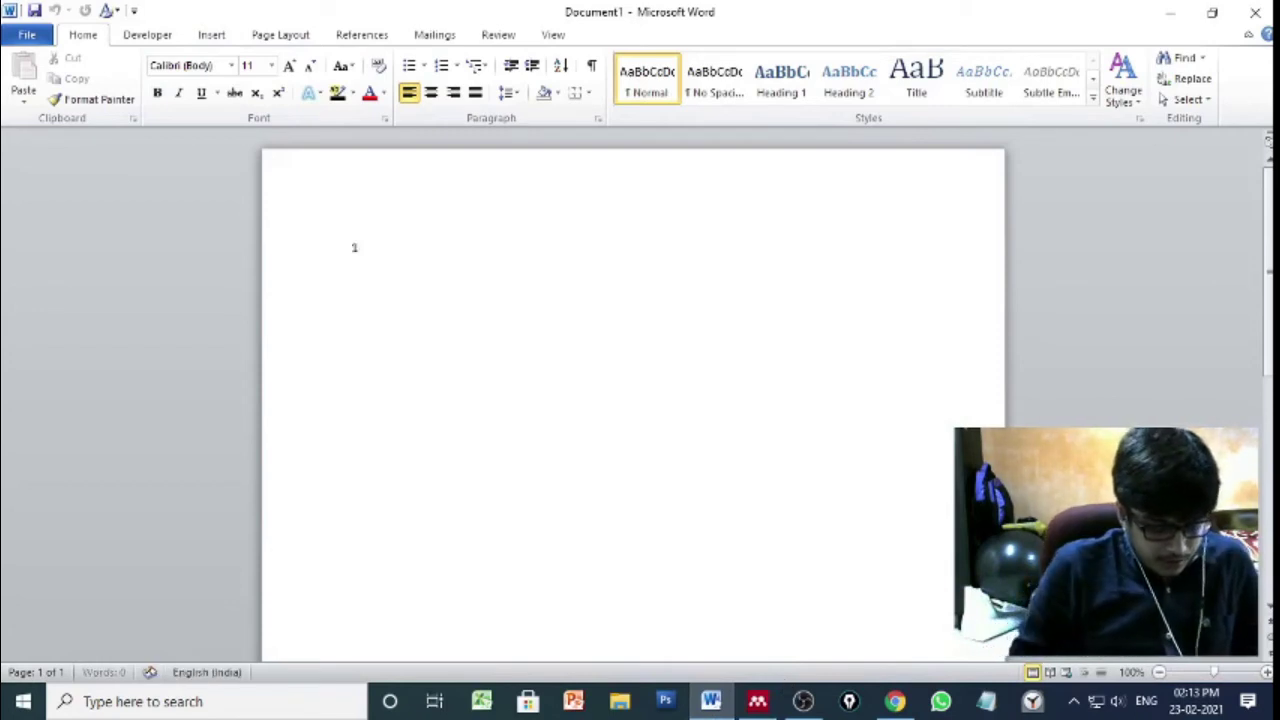
{"action": "type", "text": " p"}
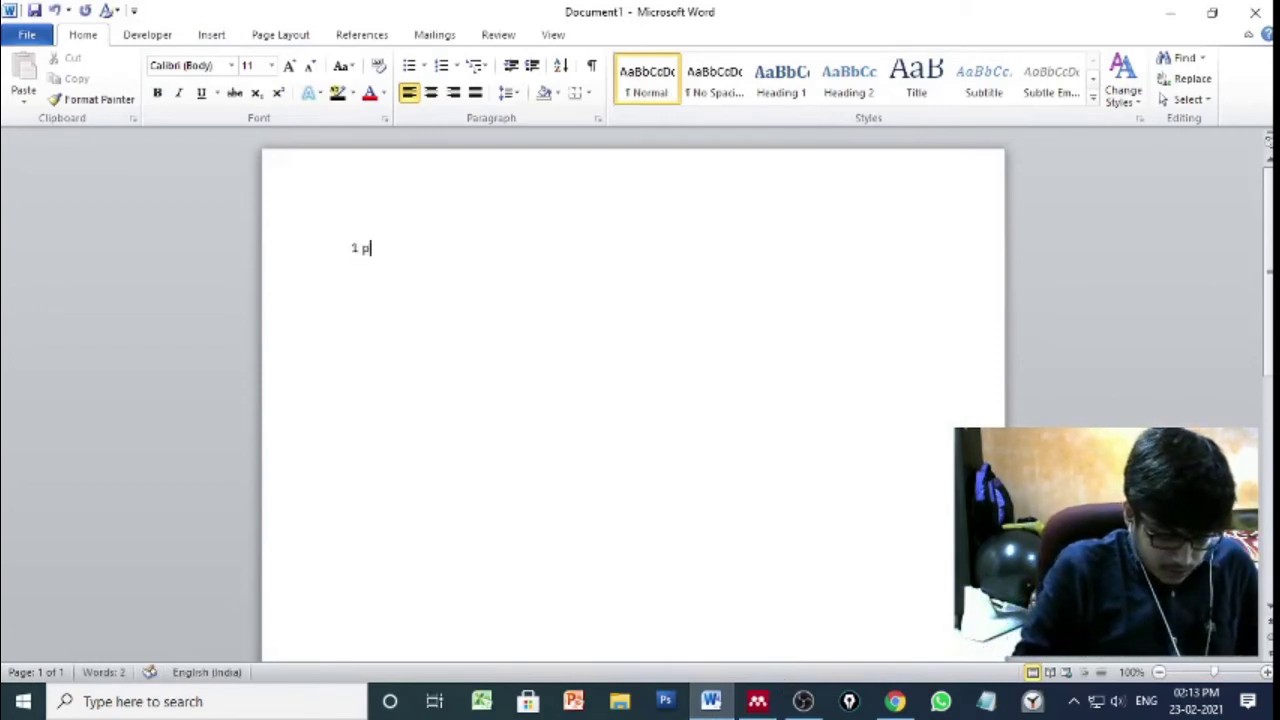
{"action": "type", "text": "oint p"}
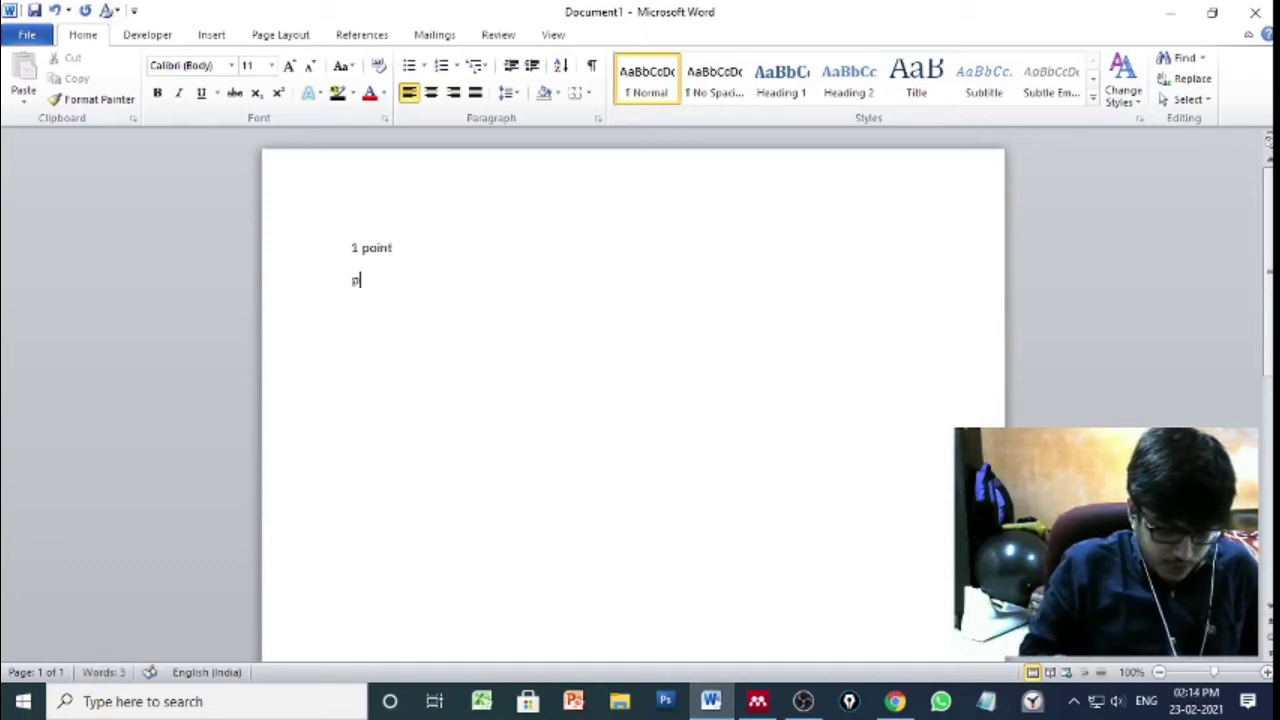
{"action": "type", "text": "oint"}
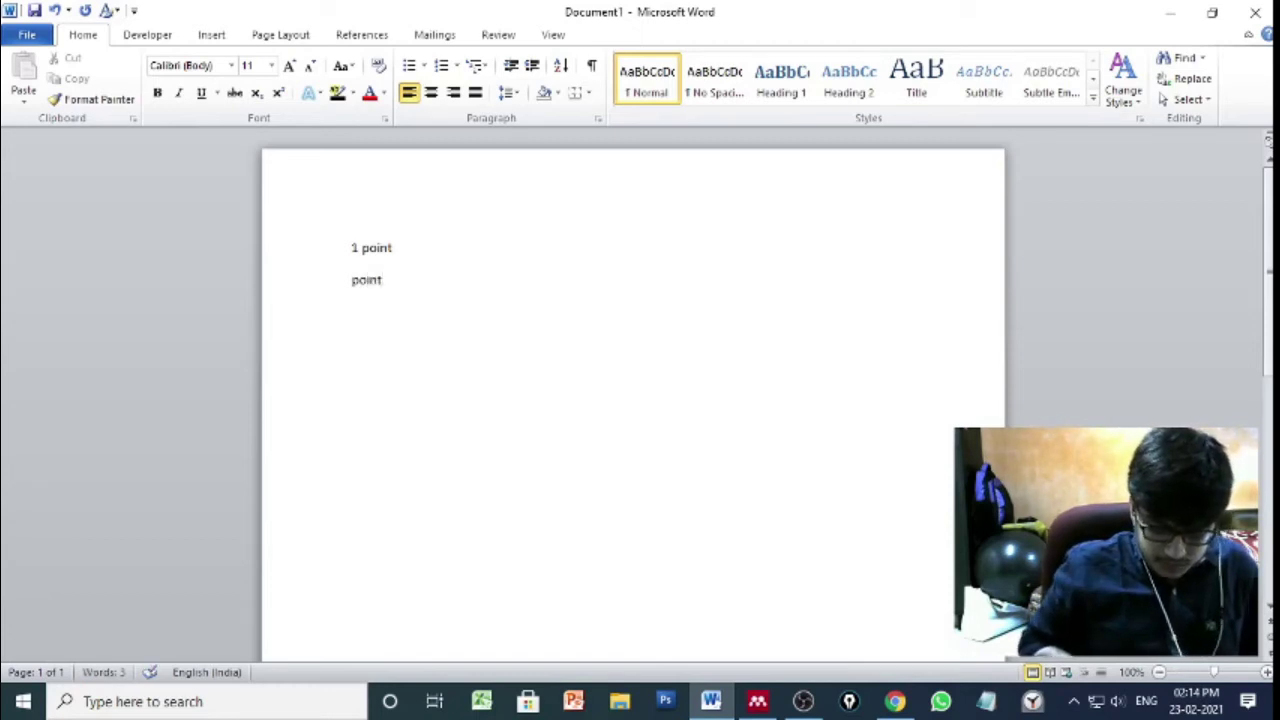
{"action": "key", "text": "Return"}
{"action": "type", "text": "p"}
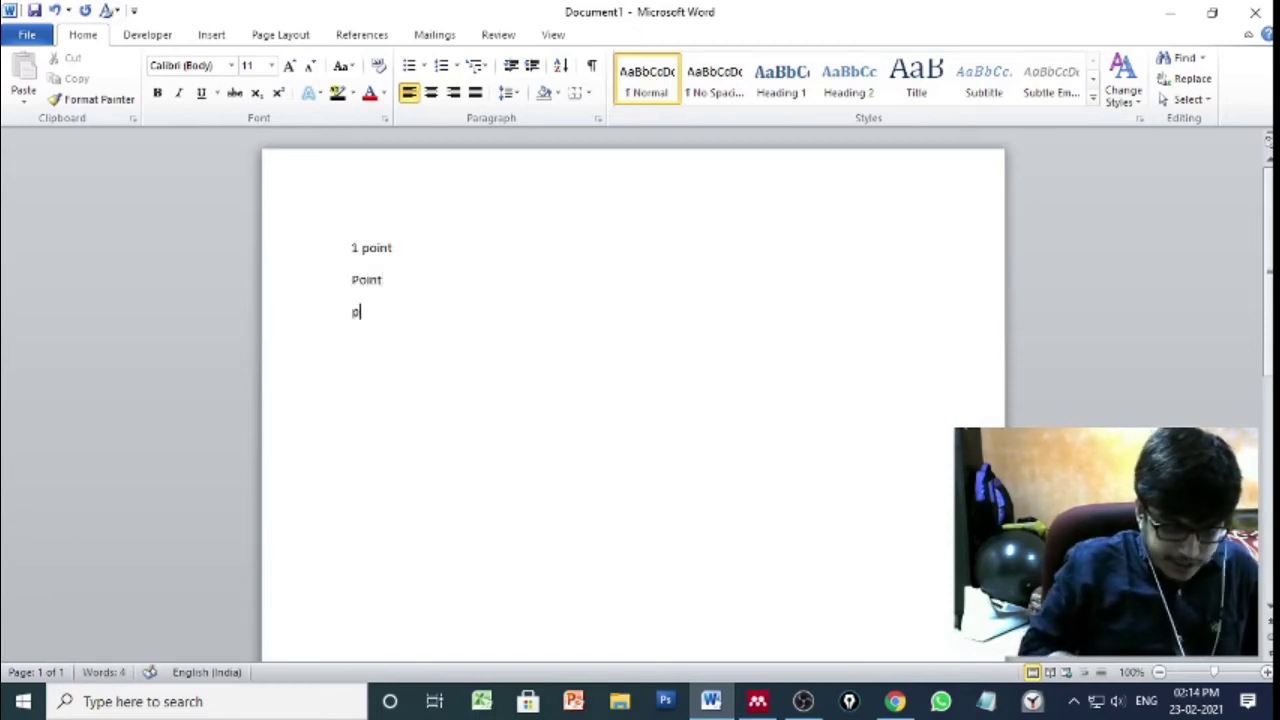
{"action": "type", "text": "oin"}
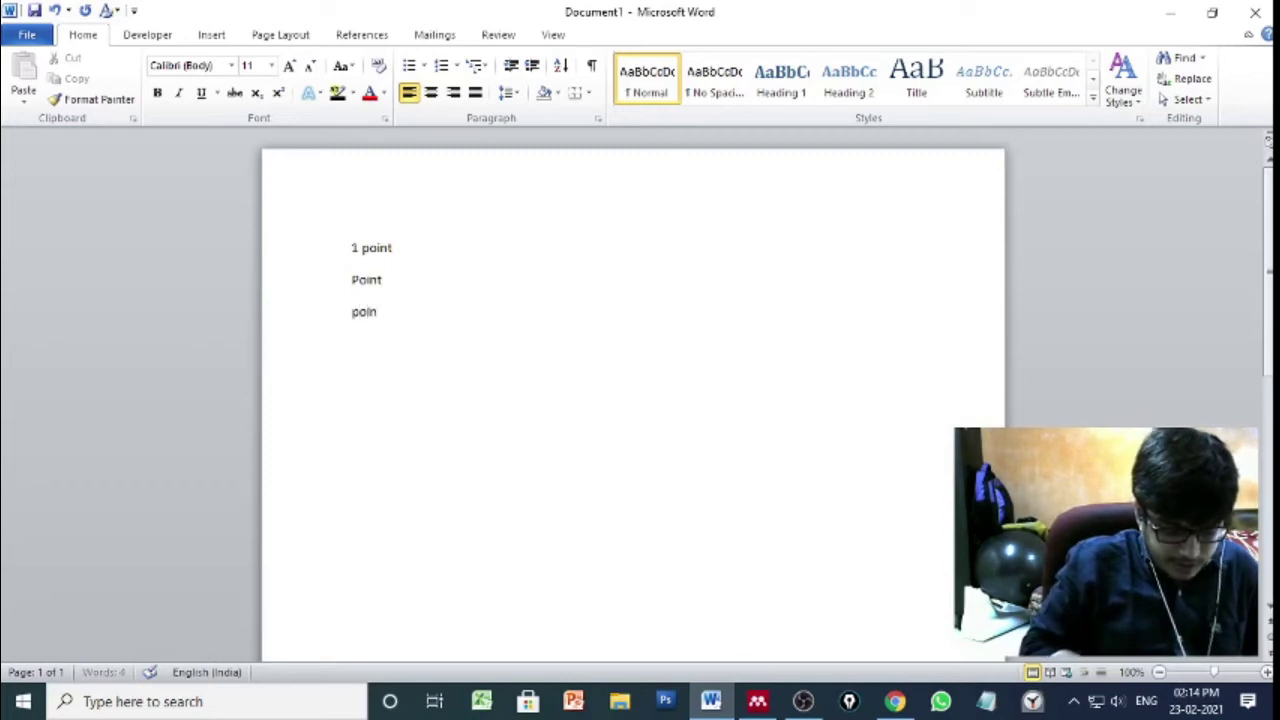
{"action": "type", "text": "t "}
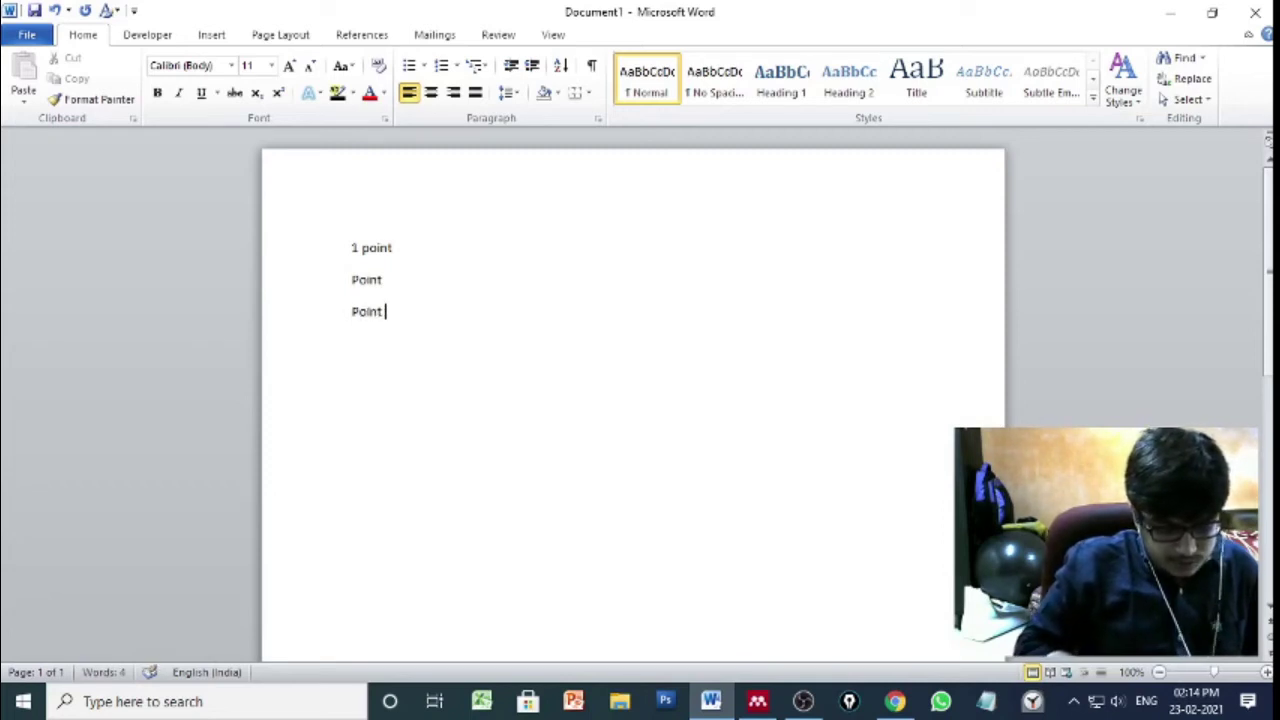
{"action": "type", "text": "3"}
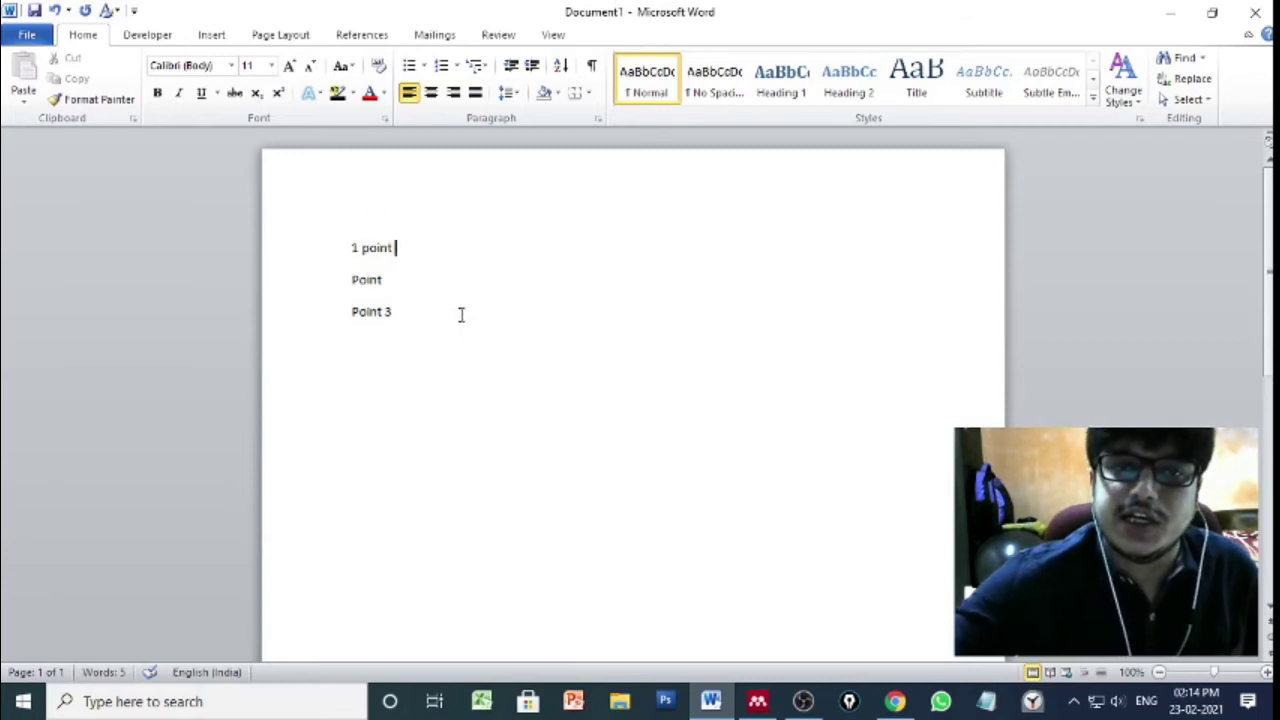
Cite the Cathepsin L article from Mendeley after "1 point" and choose the American Psychological Association 7th edition citation style
{"action": "left_click", "coordinate": [362, 36]}
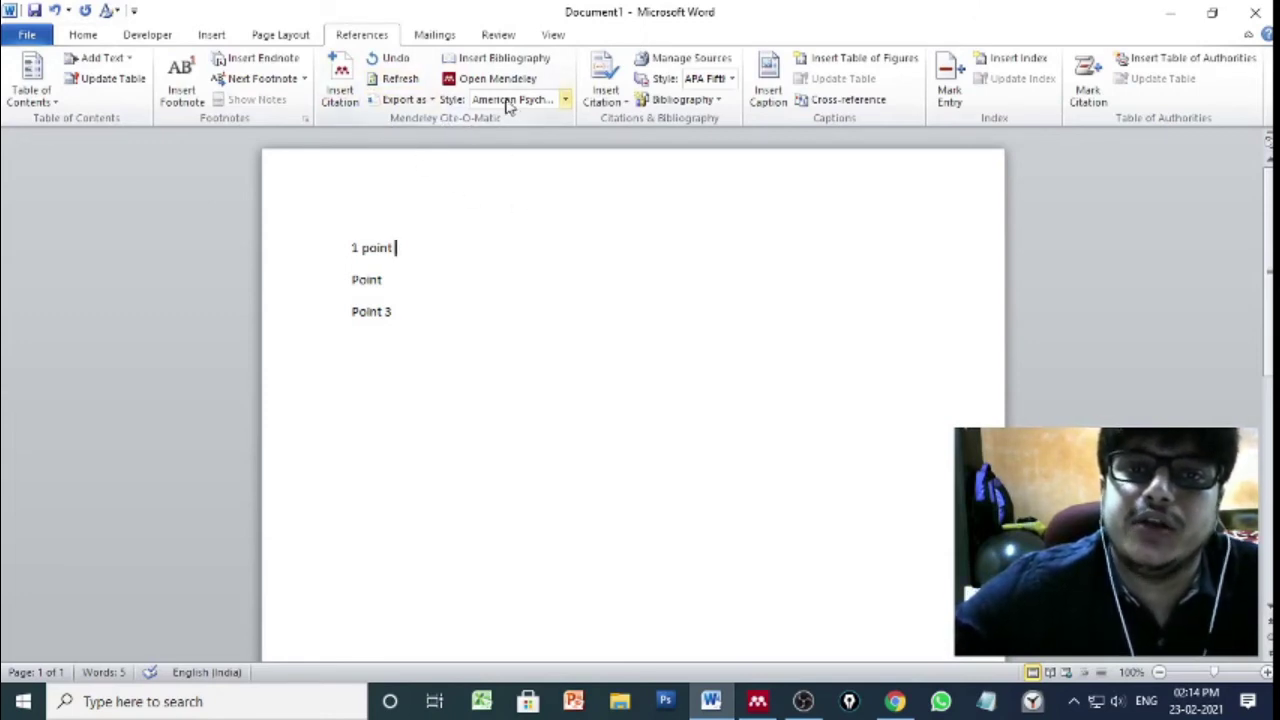
{"action": "left_click", "coordinate": [350, 88]}
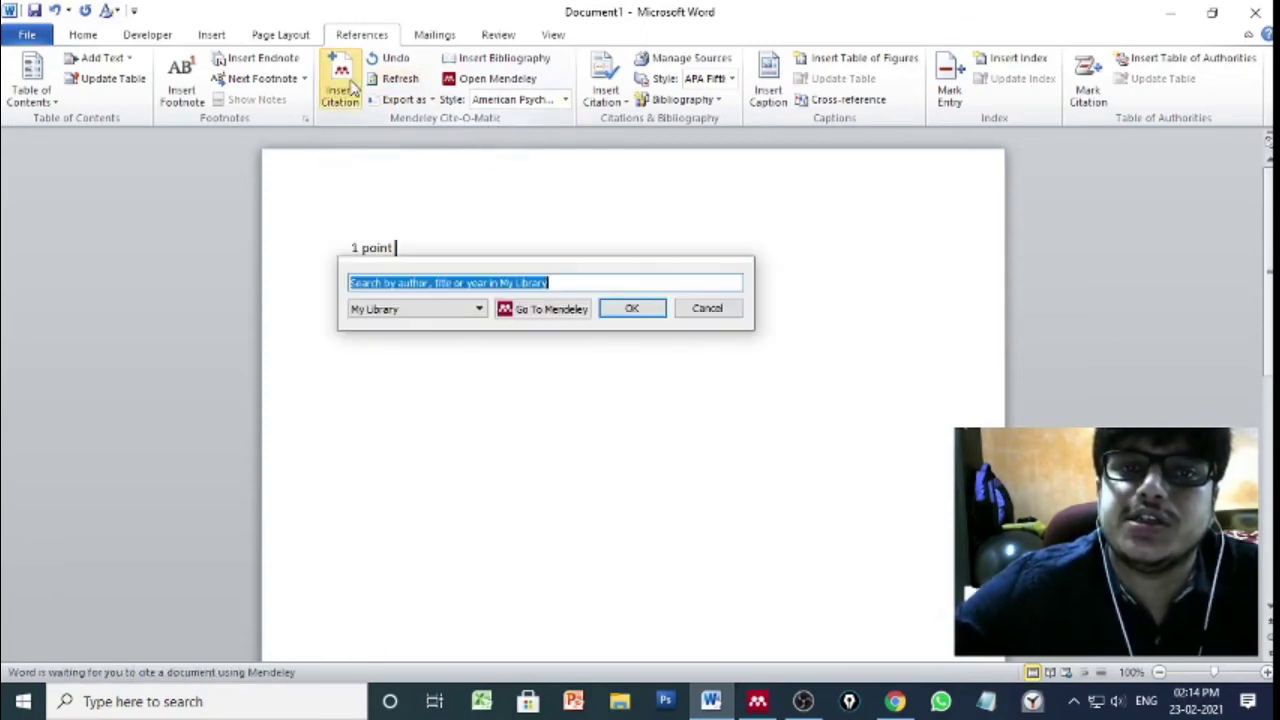
{"action": "left_click", "coordinate": [557, 317]}
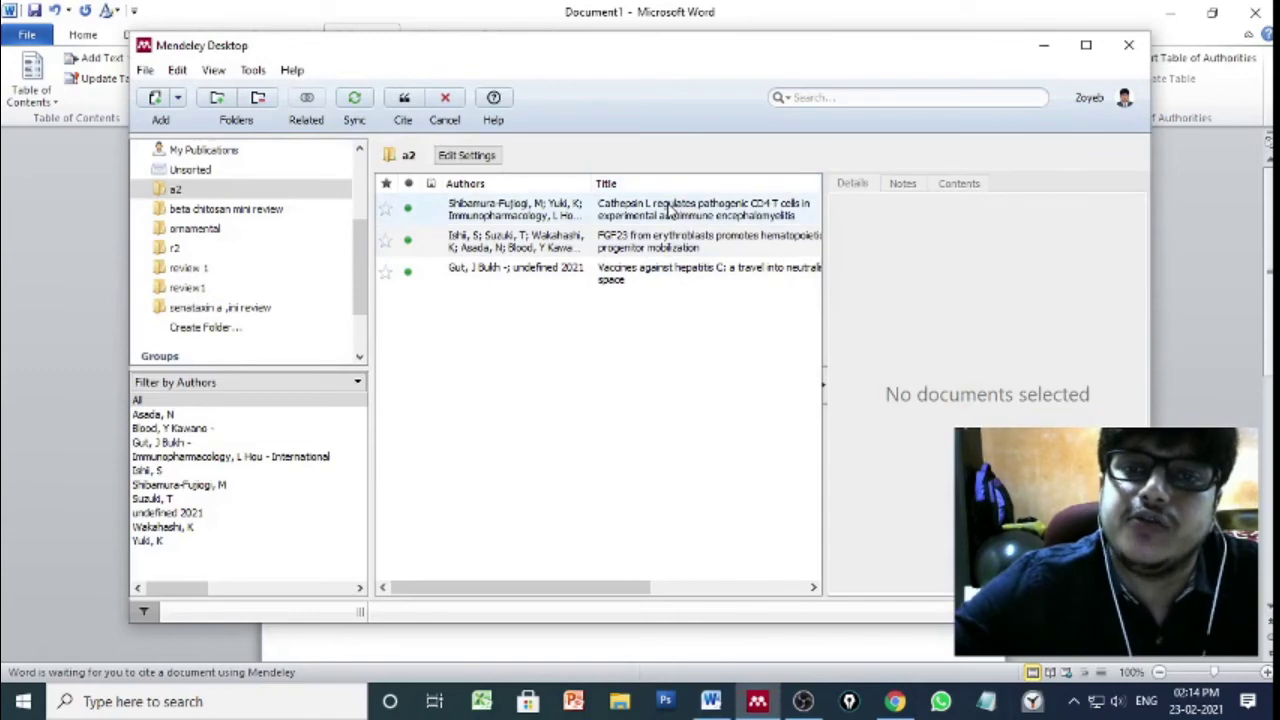
{"action": "left_click", "coordinate": [672, 210]}
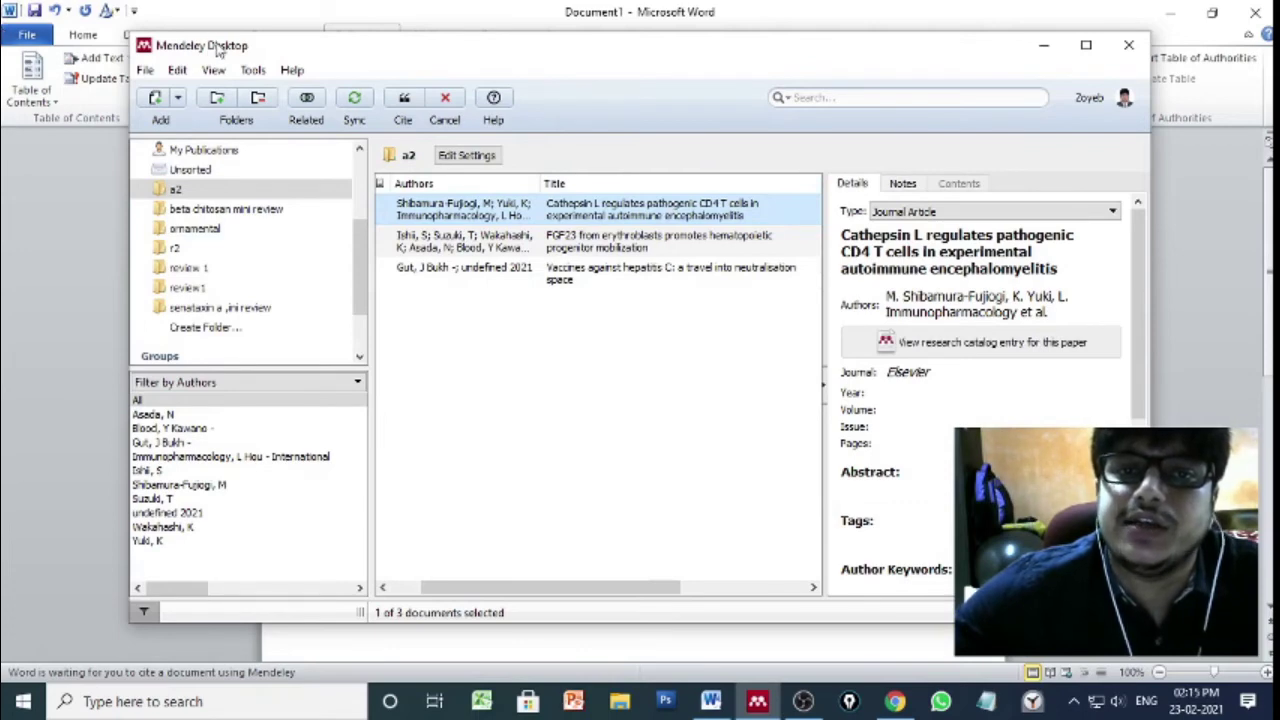
{"action": "left_click", "coordinate": [415, 110]}
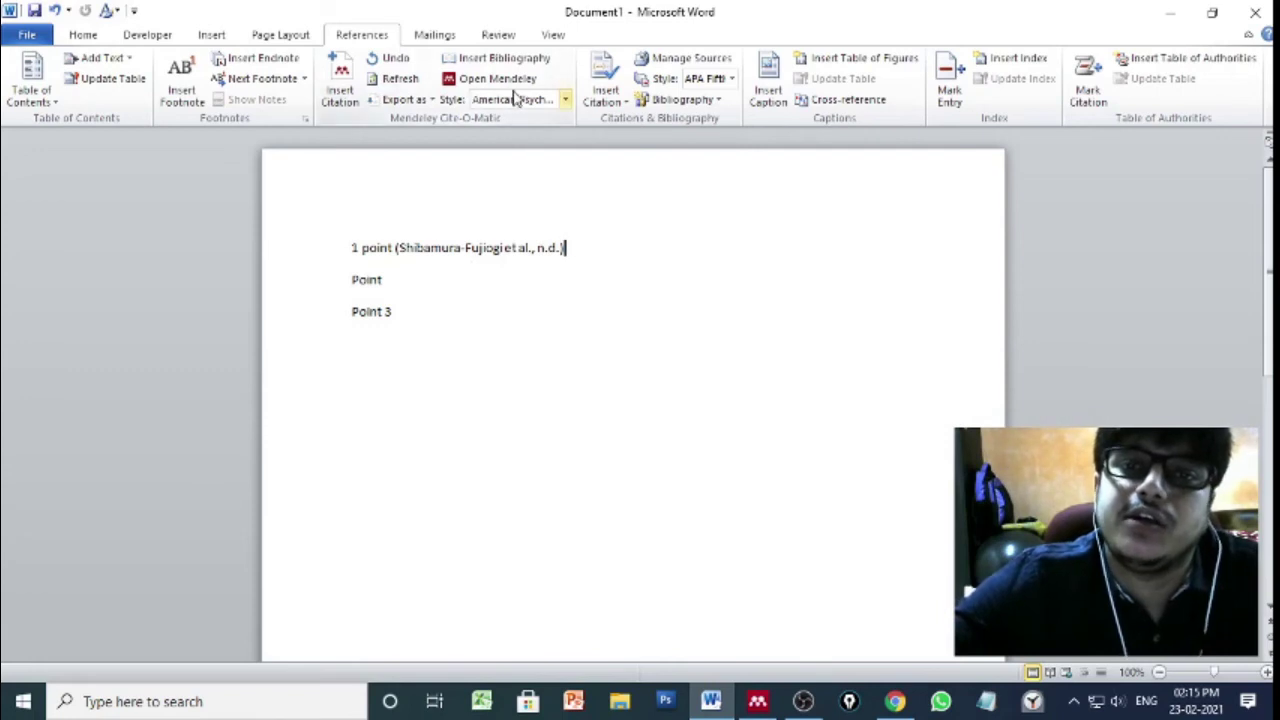
{"action": "left_click", "coordinate": [563, 100]}
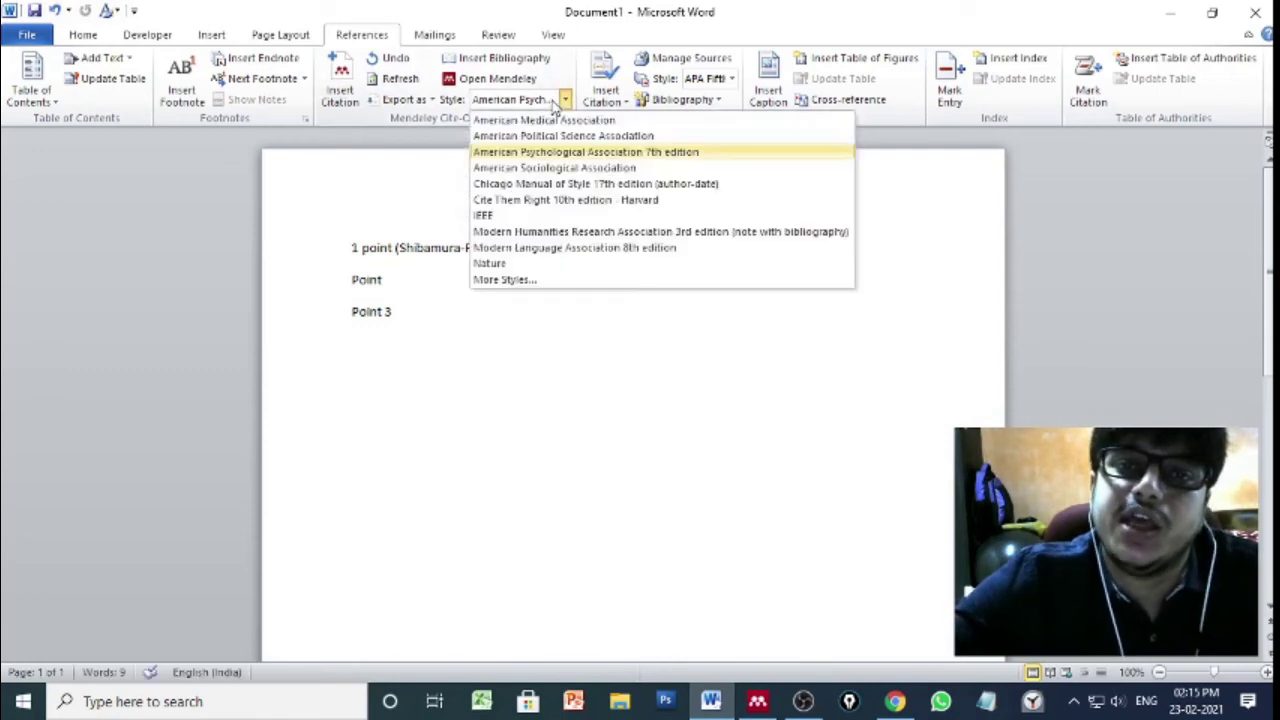
{"action": "left_click", "coordinate": [652, 152]}
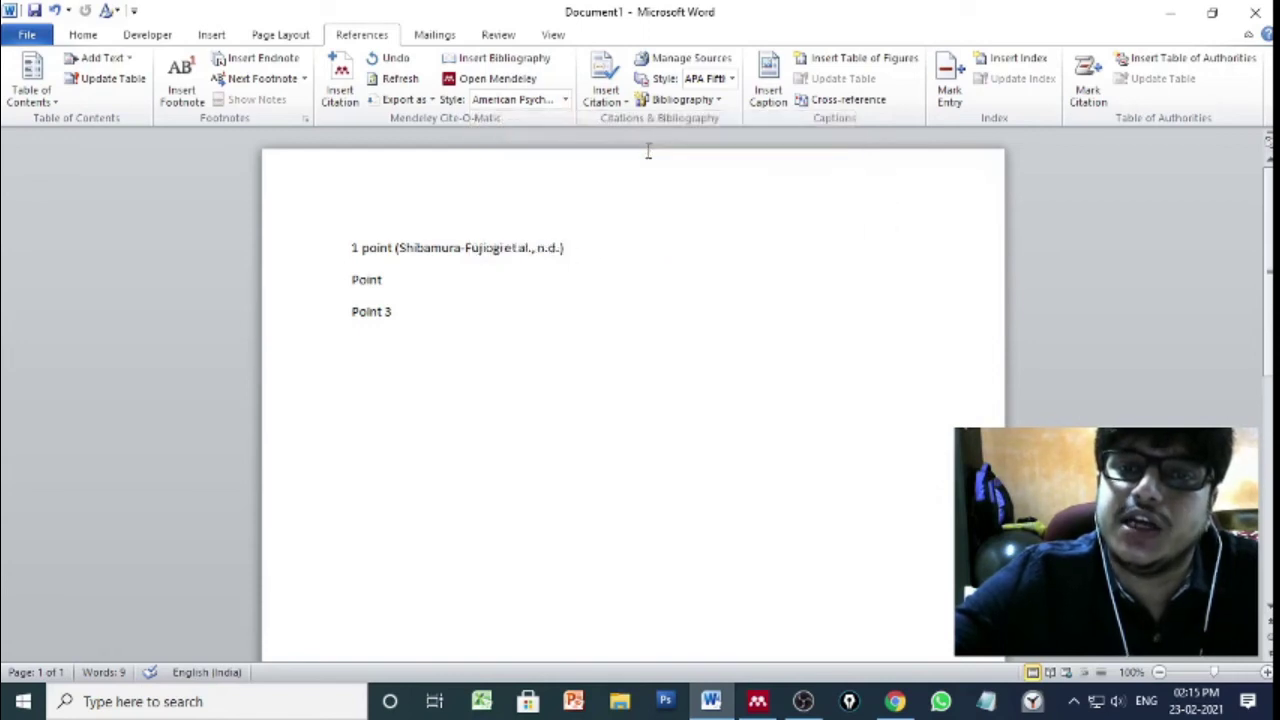
Insert a Mendeley citation of the FGF23 article at the end of the second line, "Point"
{"action": "left_click", "coordinate": [408, 281]}
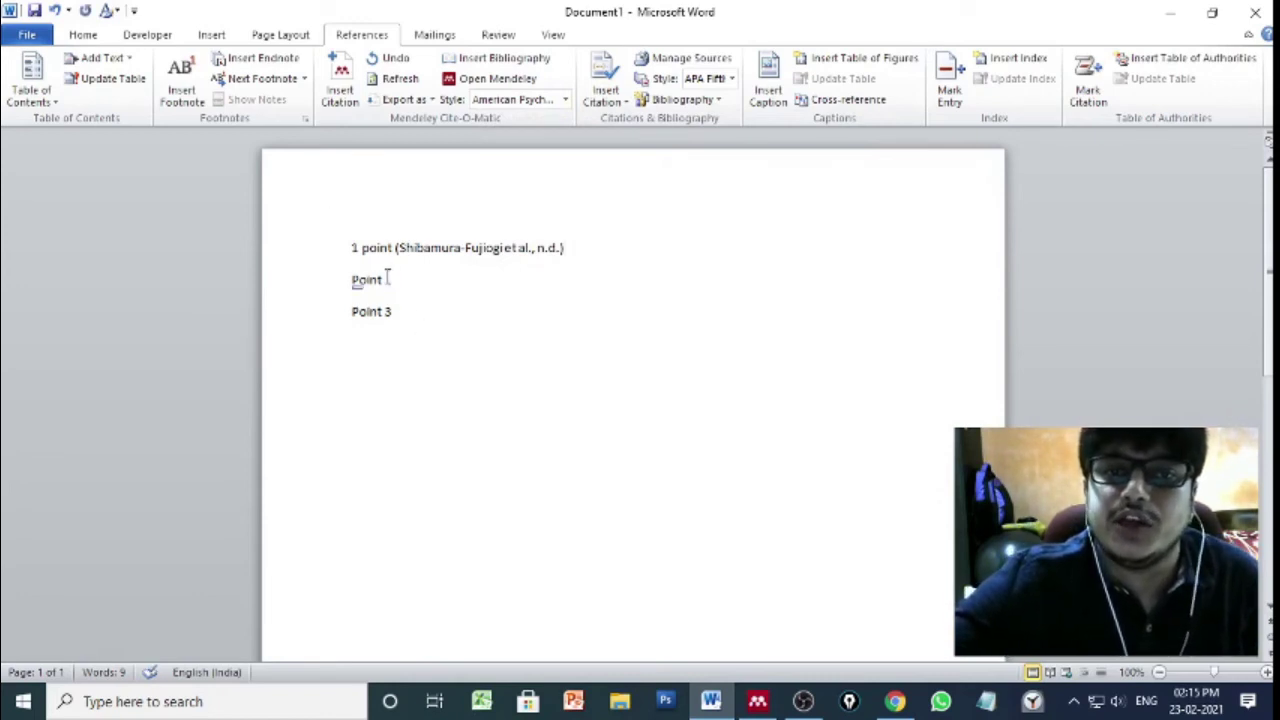
{"action": "left_click", "coordinate": [345, 80]}
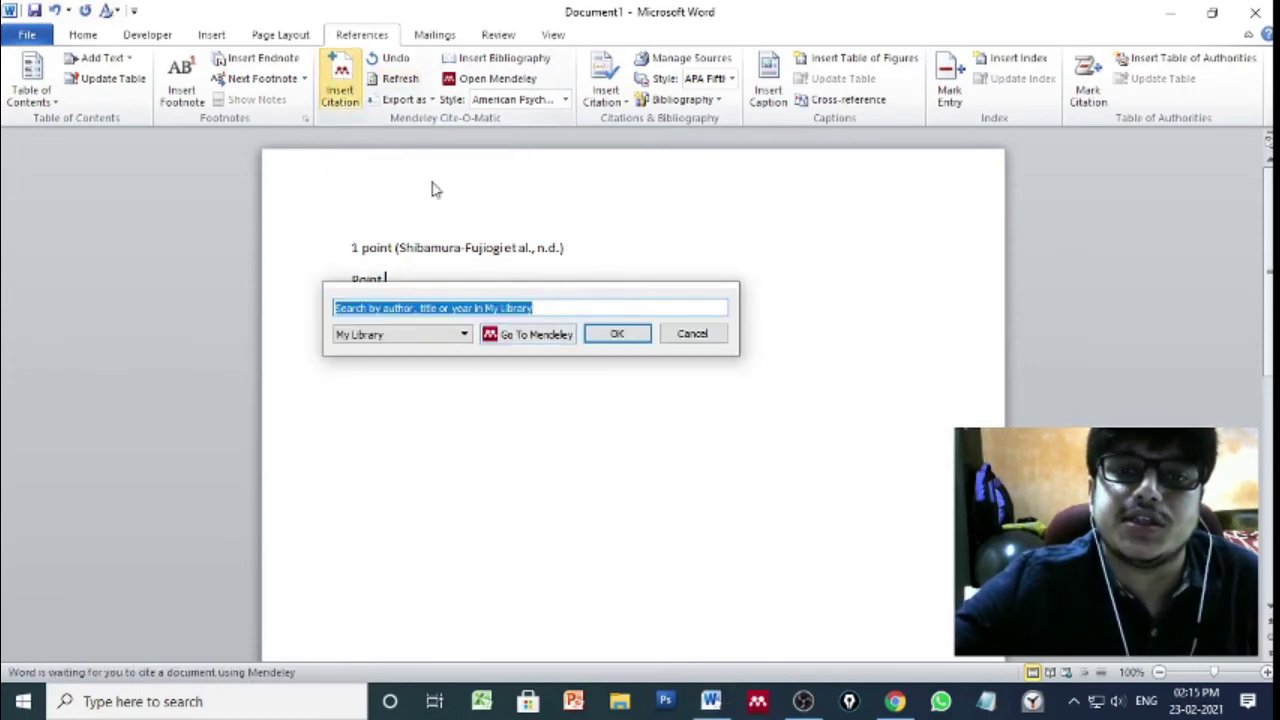
{"action": "left_click", "coordinate": [534, 336]}
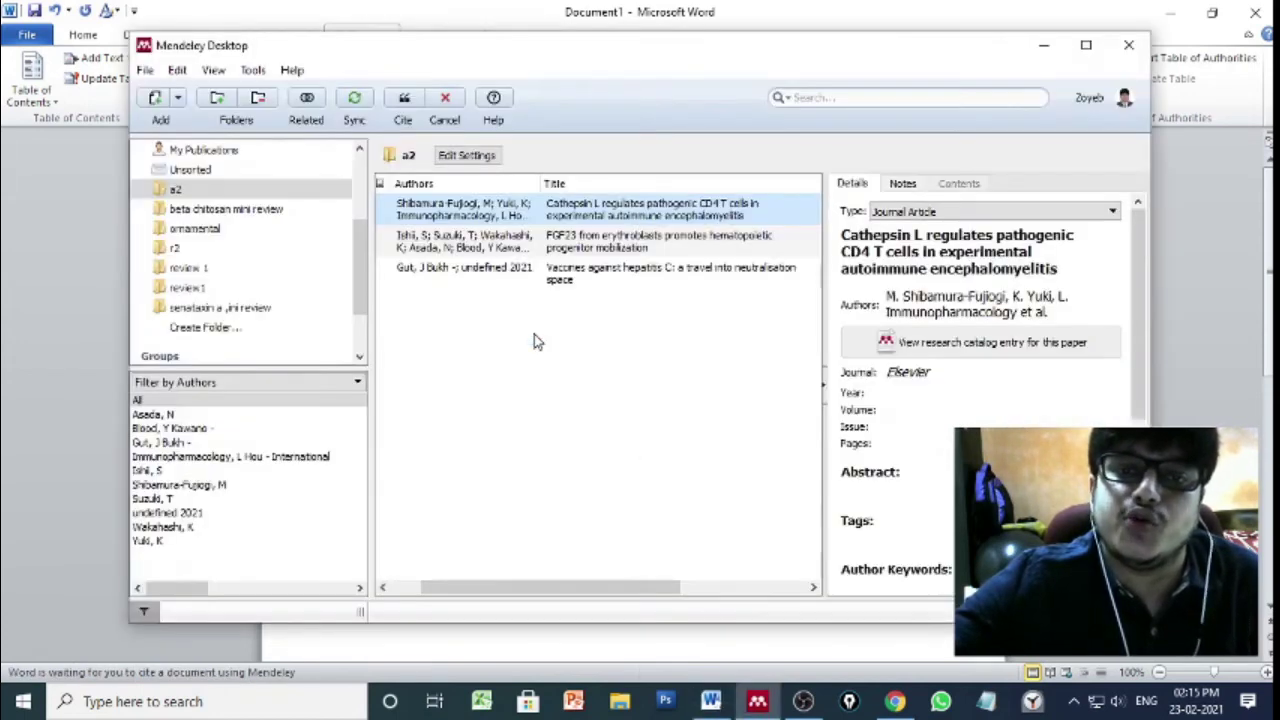
{"action": "left_click", "coordinate": [616, 250]}
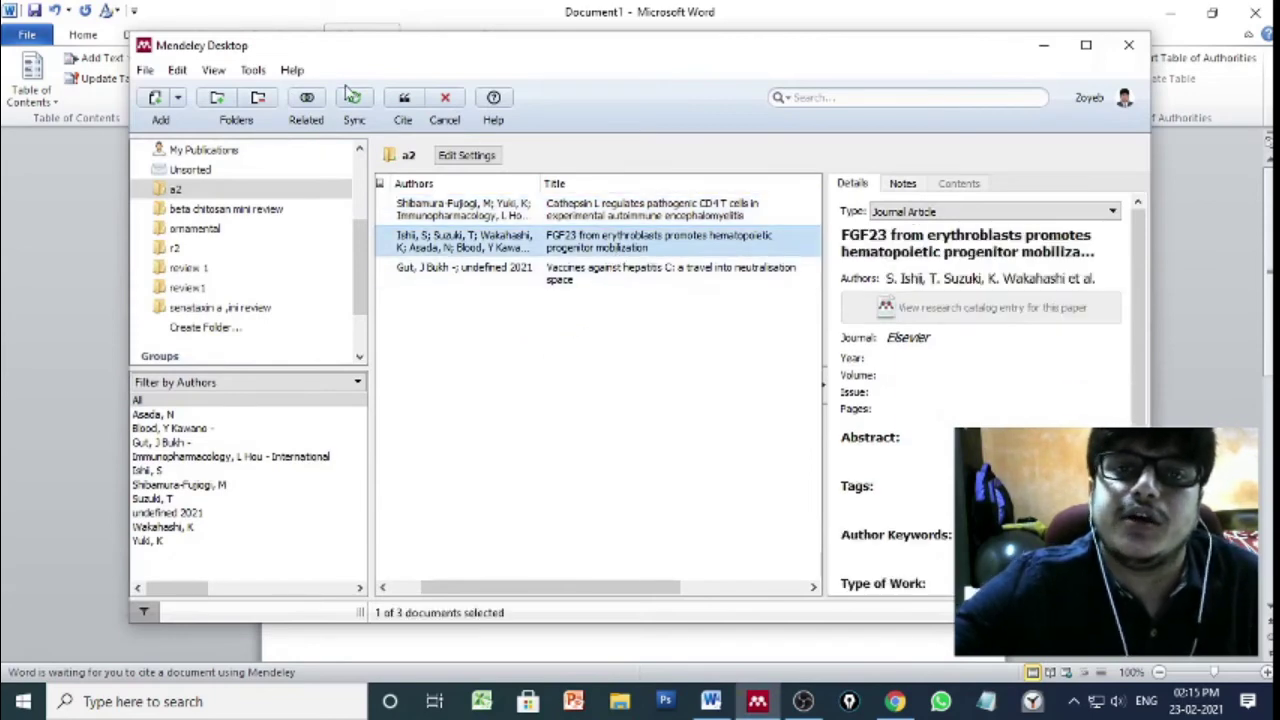
{"action": "left_click", "coordinate": [401, 100]}
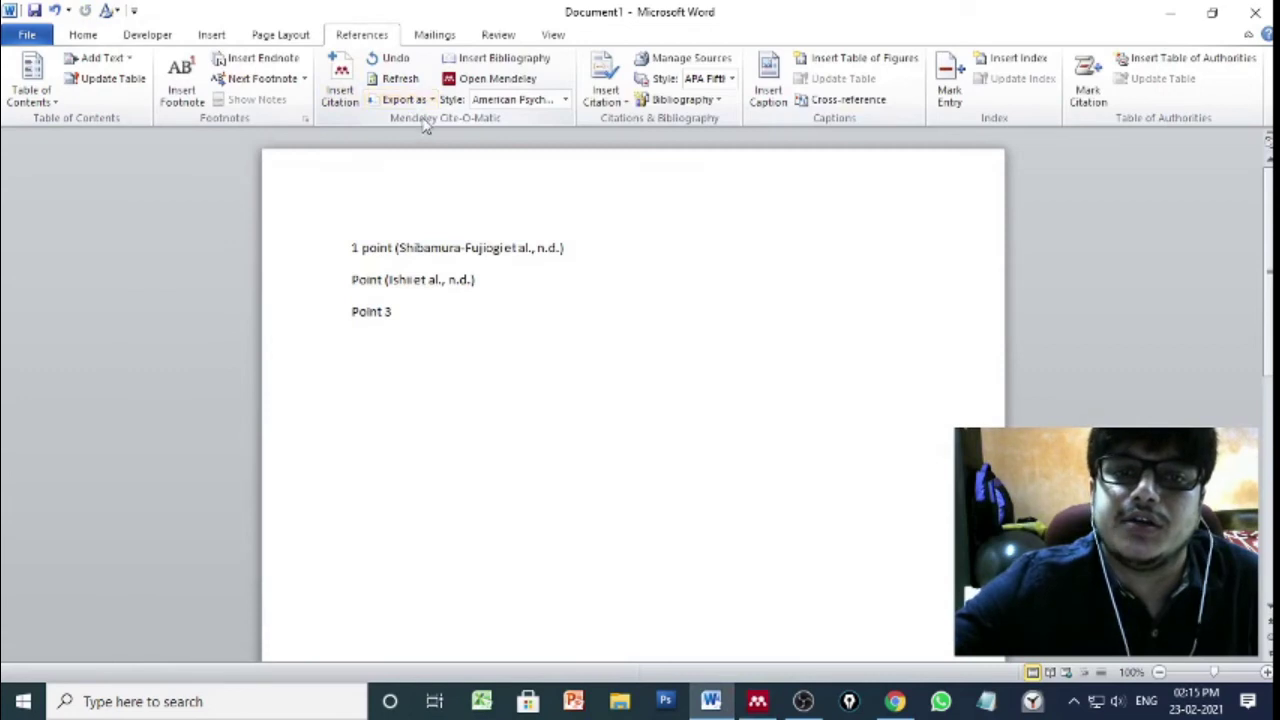
Insert a Mendeley citation of the "Vaccines against hepatitis C" article after "Point 3"
{"action": "left_click", "coordinate": [417, 314]}
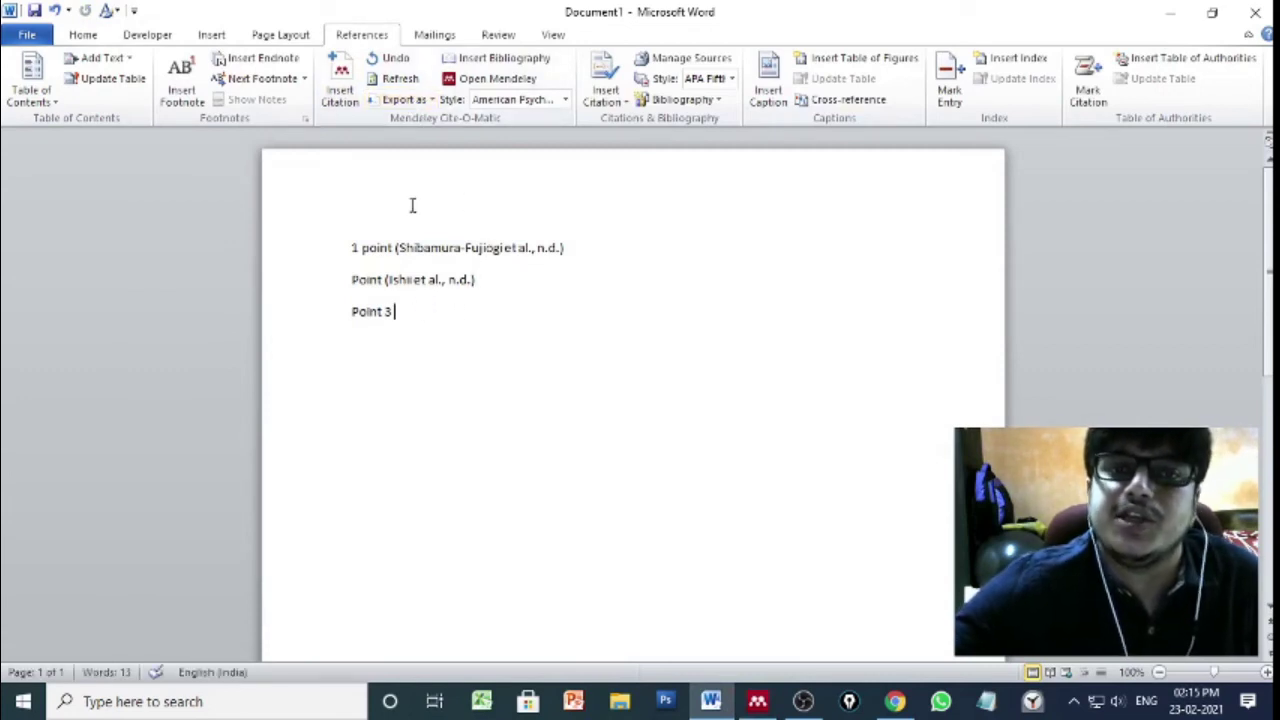
{"action": "left_click", "coordinate": [338, 95]}
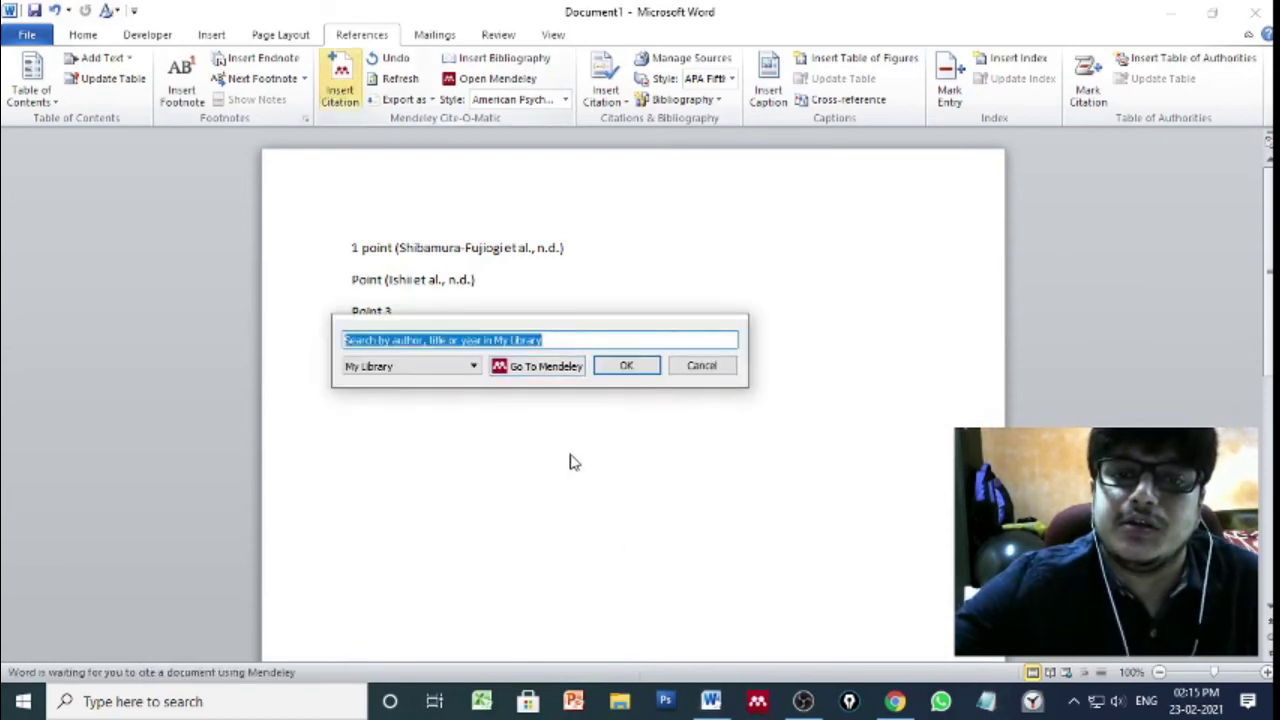
{"action": "left_click", "coordinate": [545, 366]}
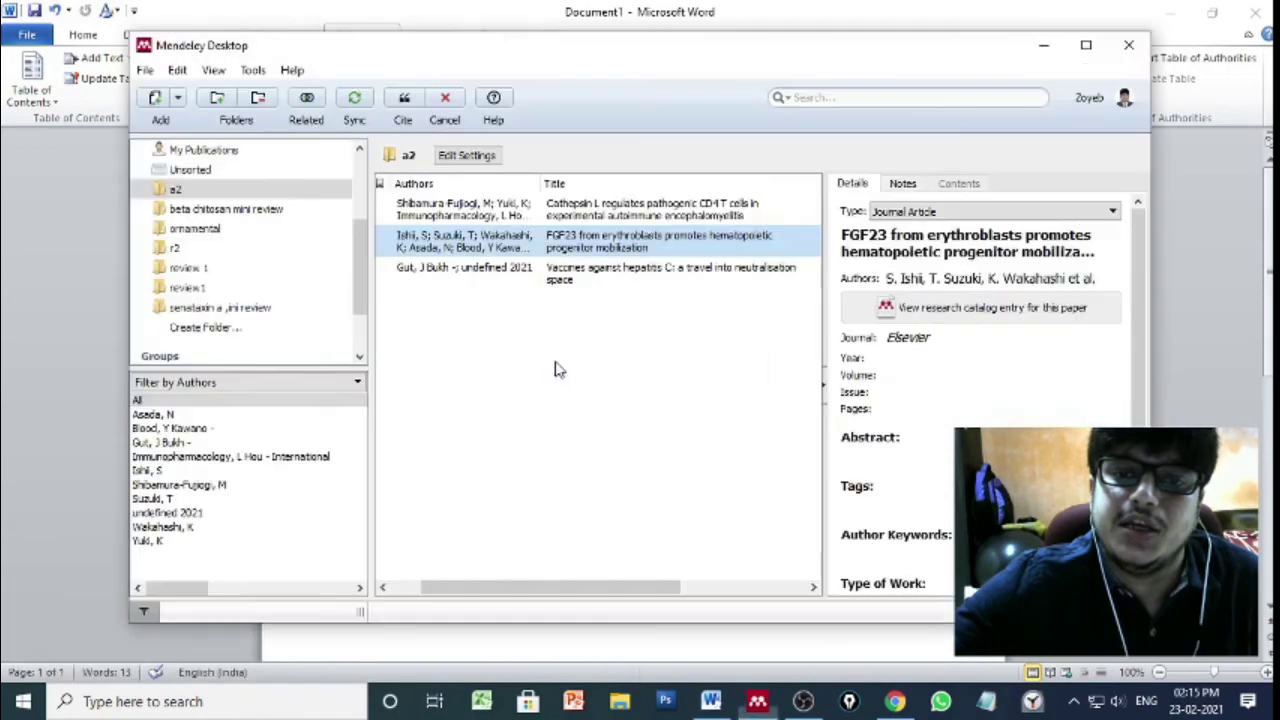
{"action": "left_click", "coordinate": [612, 285]}
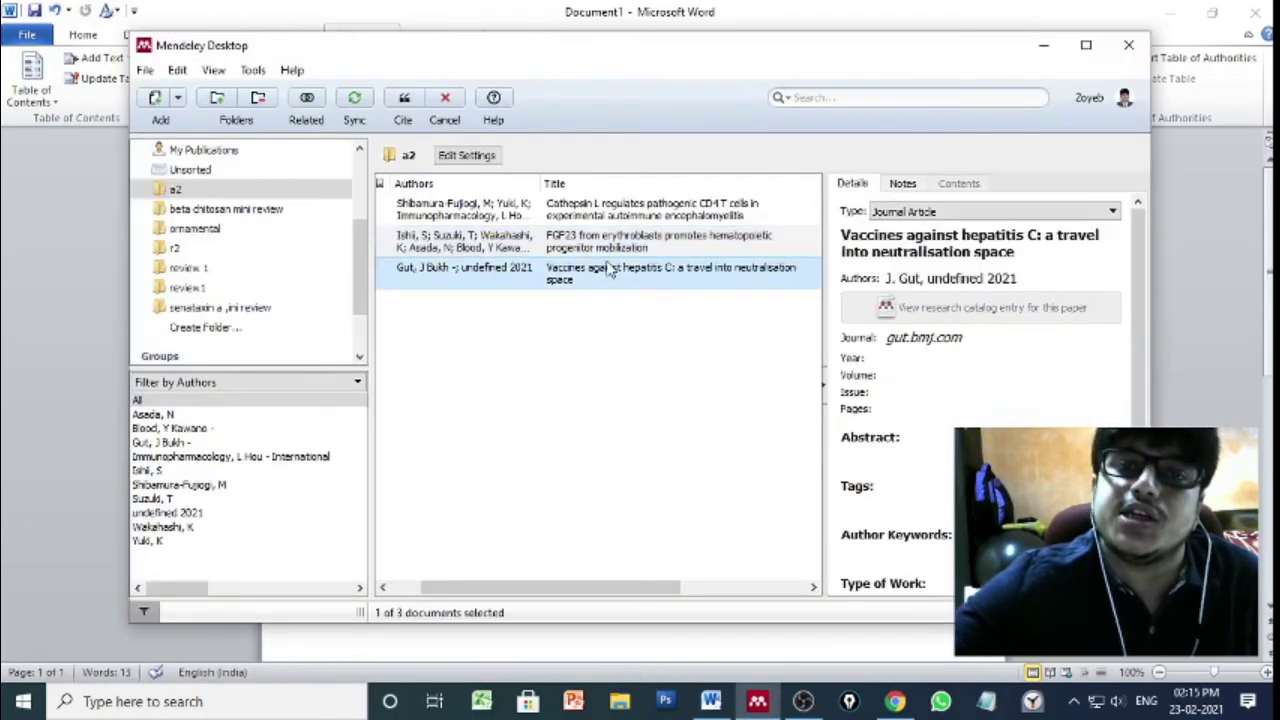
{"action": "left_click", "coordinate": [405, 100]}
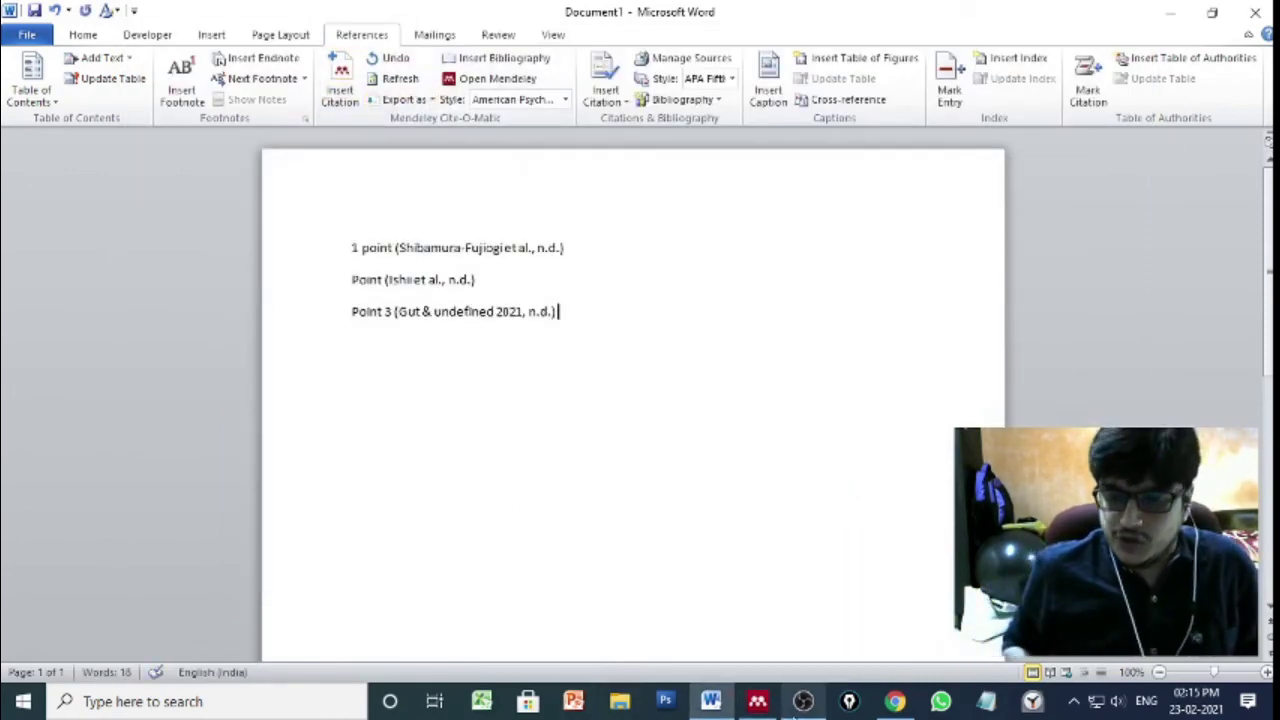
Add a "Reference" heading below the three points and insert the Mendeley bibliography on the line under it
{"action": "key", "text": "Return"}
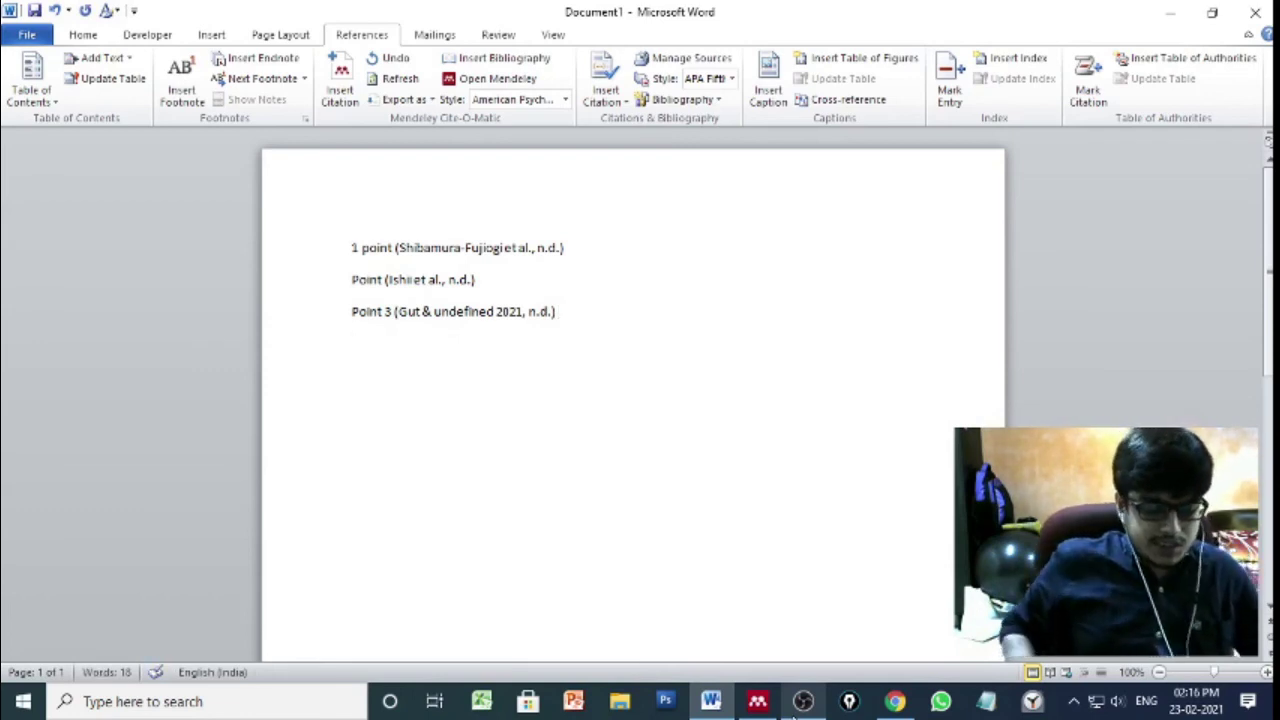
{"action": "type", "text": "re"}
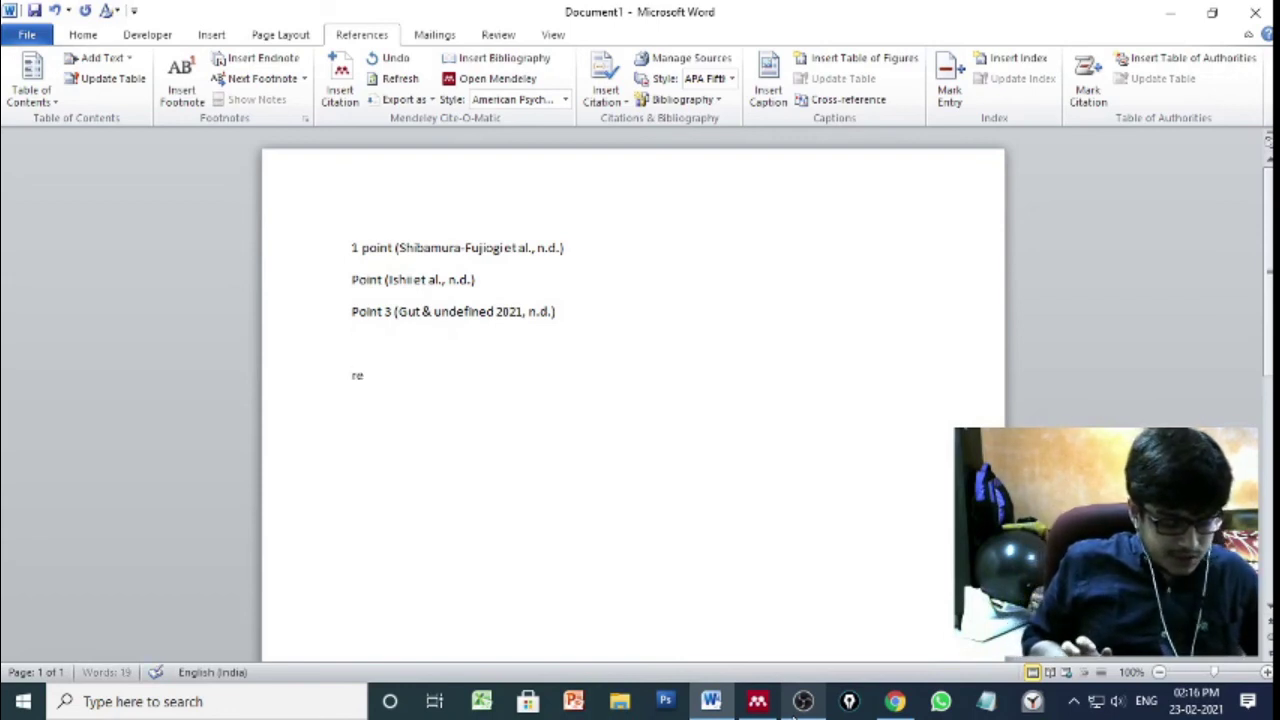
{"action": "type", "text": "fere"}
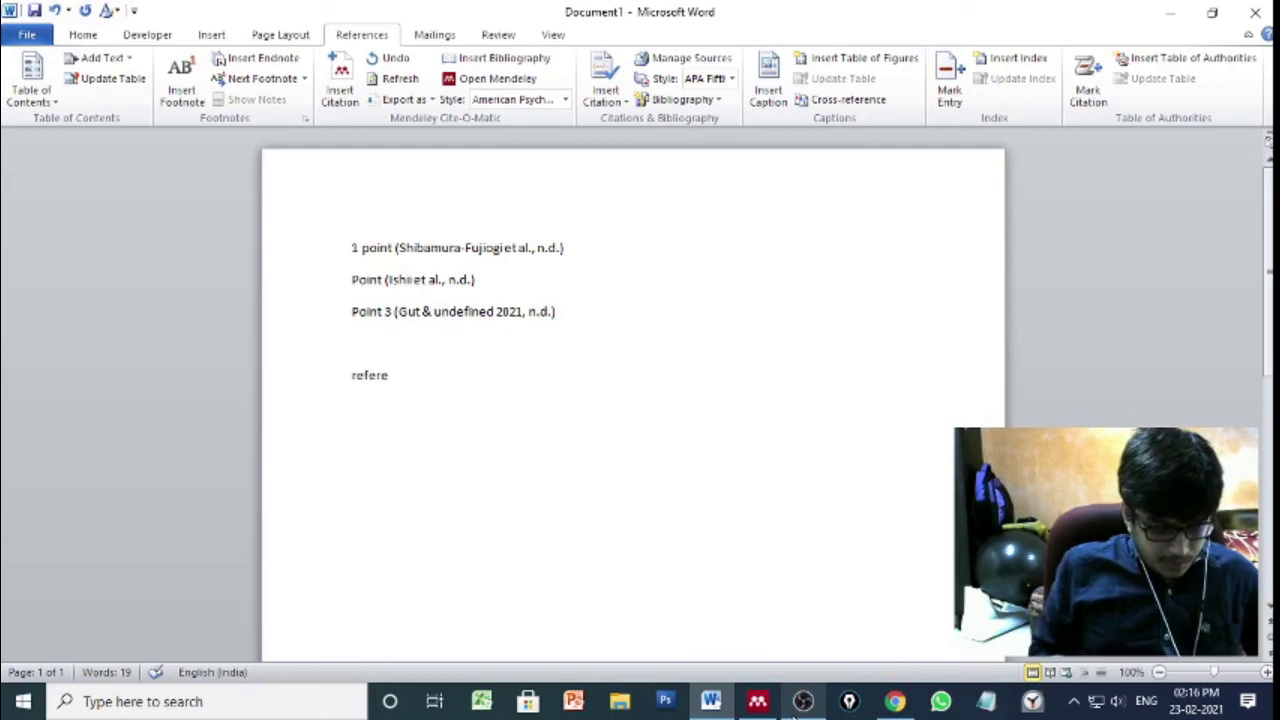
{"action": "type", "text": "n"}
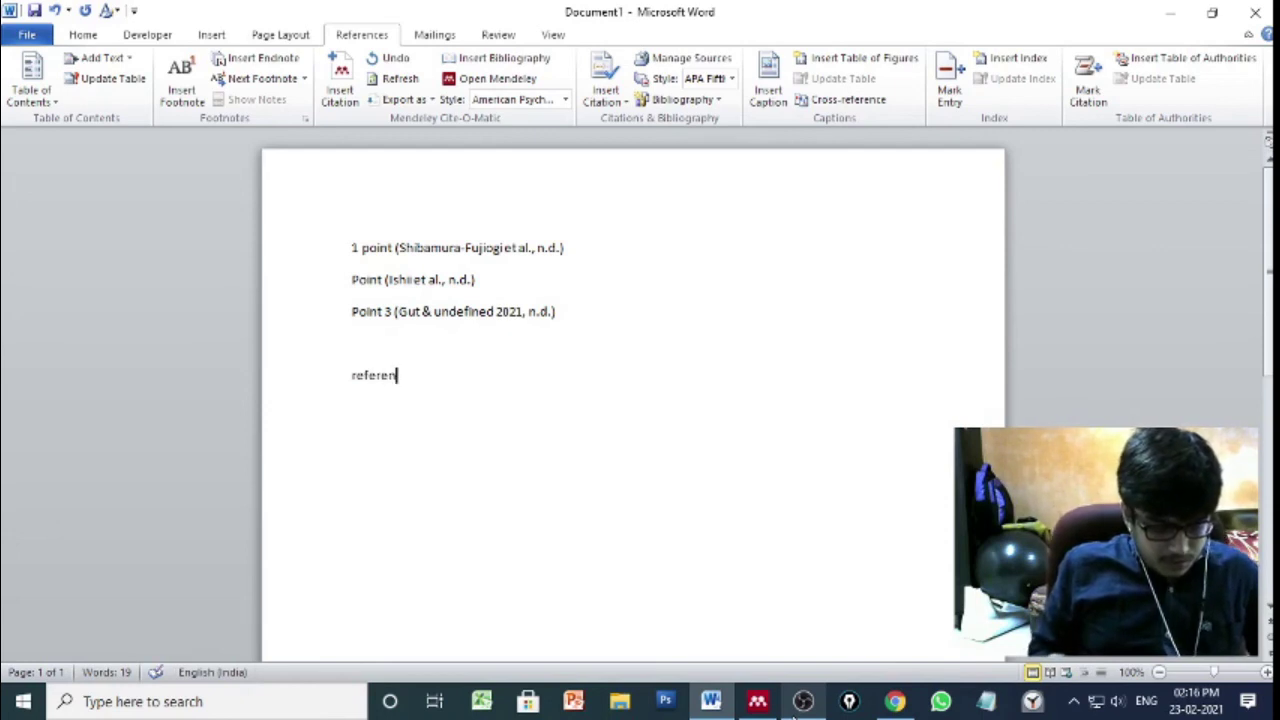
{"action": "type", "text": "ce"}
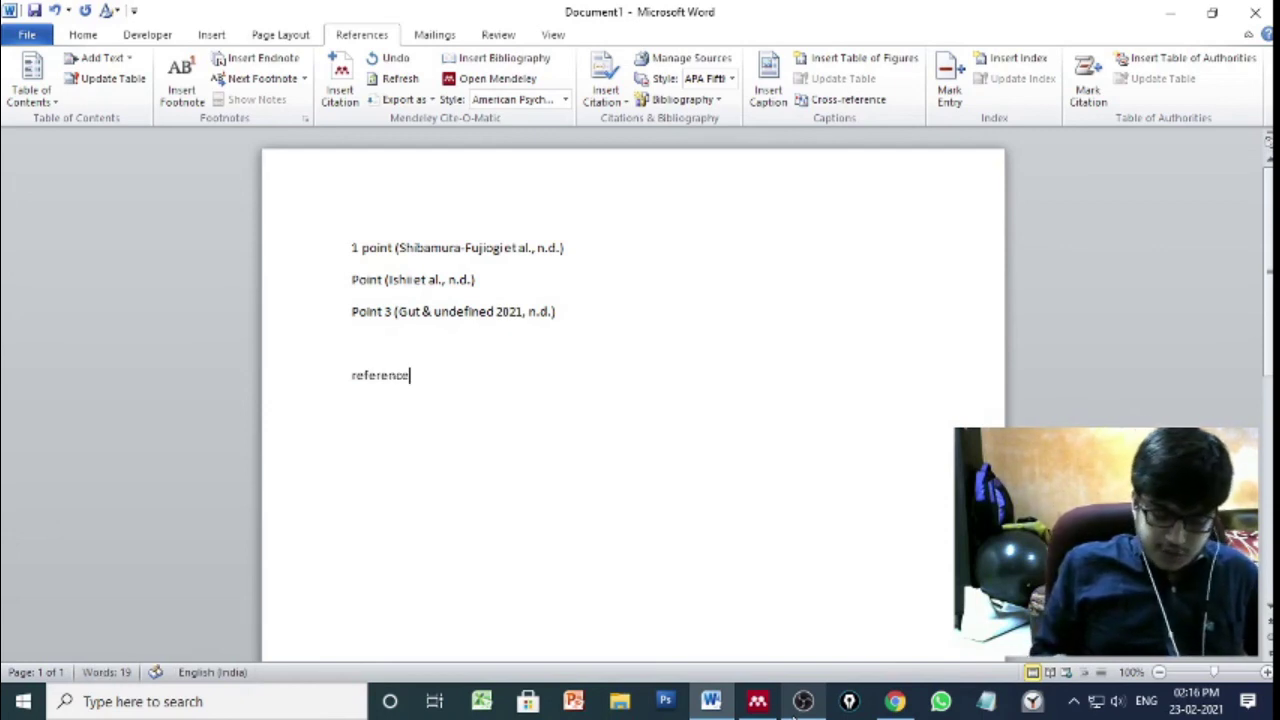
{"action": "key", "text": "Return"}
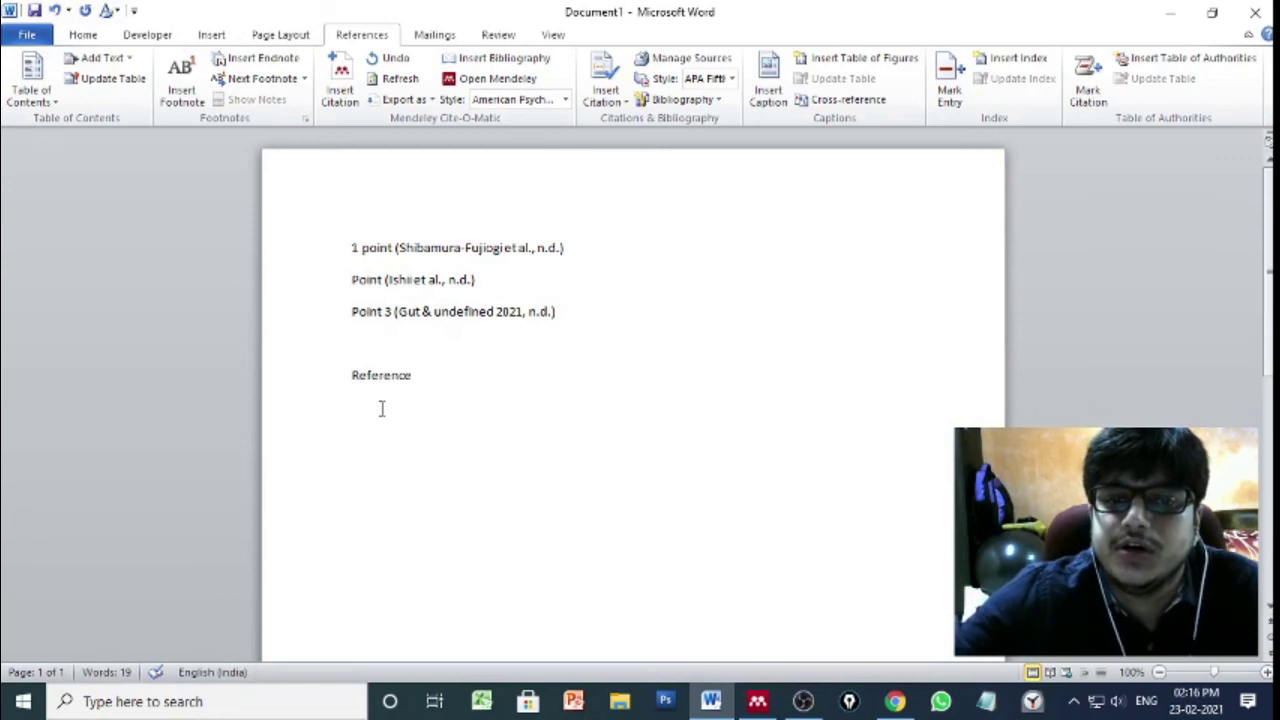
{"action": "left_click_drag", "start_coordinate": [369, 399], "coordinate": [364, 388]}
{"action": "left_click", "coordinate": [352, 406]}
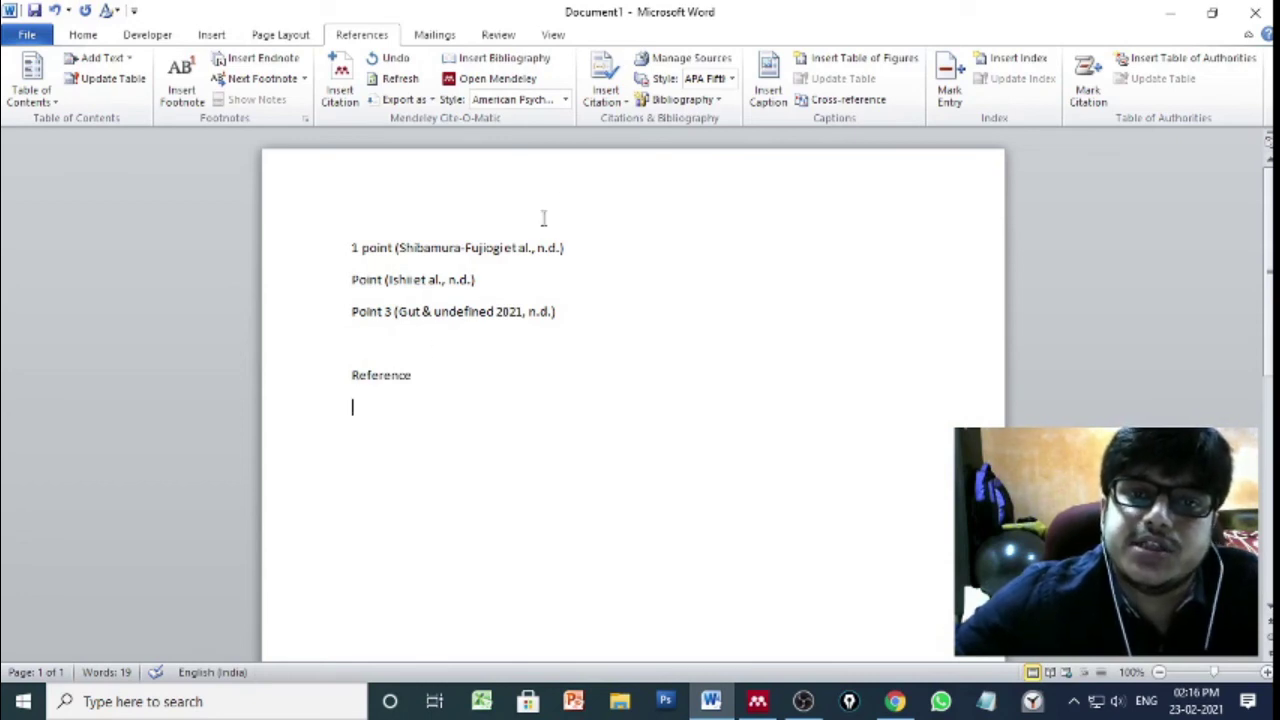
{"action": "left_click", "coordinate": [515, 62]}
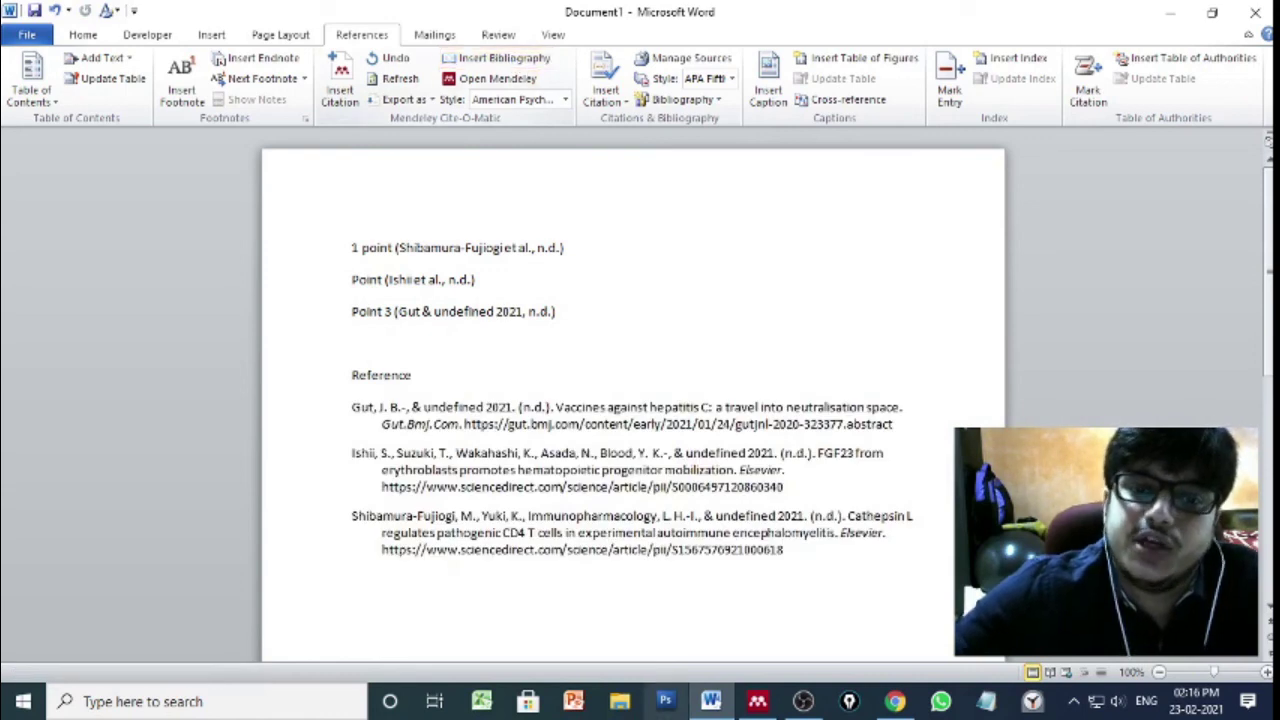